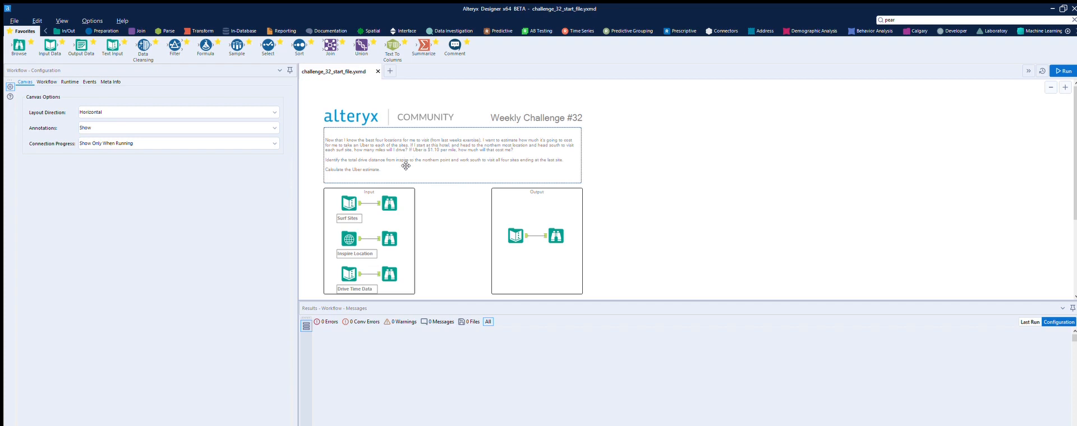
# Review the data in the Surf Sites, Inspire Location and Drive Time Data input tools
pyautogui.click(358, 195)
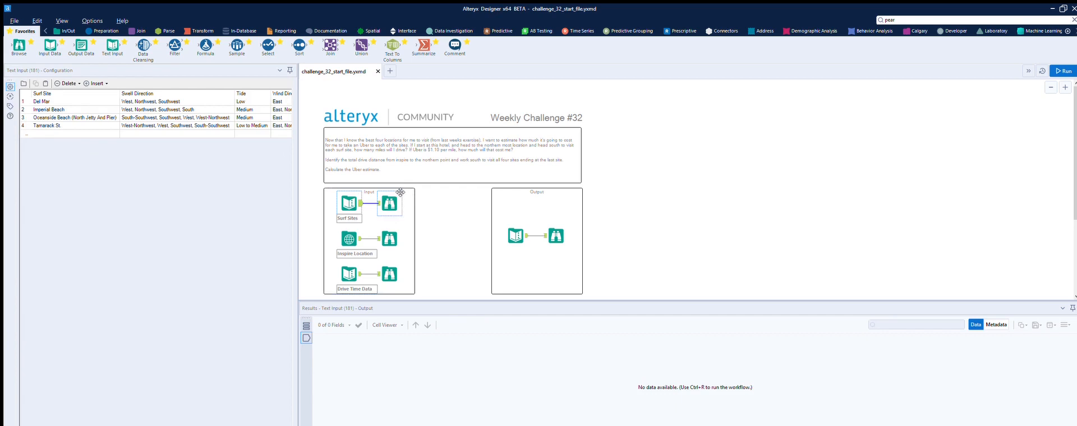
pyautogui.moveTo(59, 419); pyautogui.dragTo(236, 422)
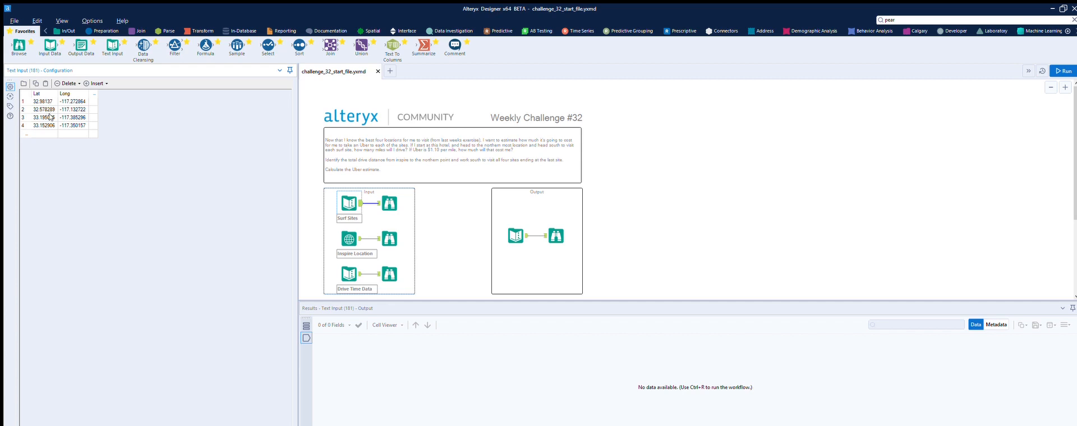
pyautogui.click(350, 237)
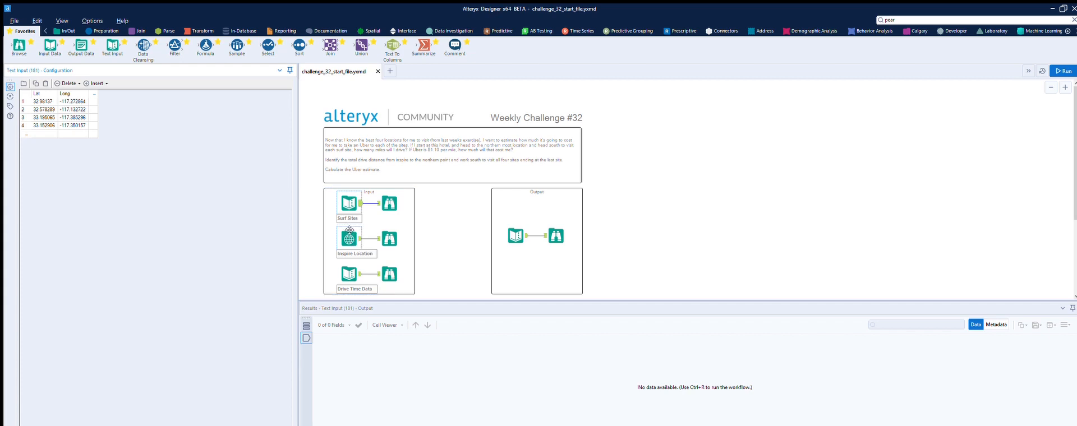
pyautogui.click(349, 230)
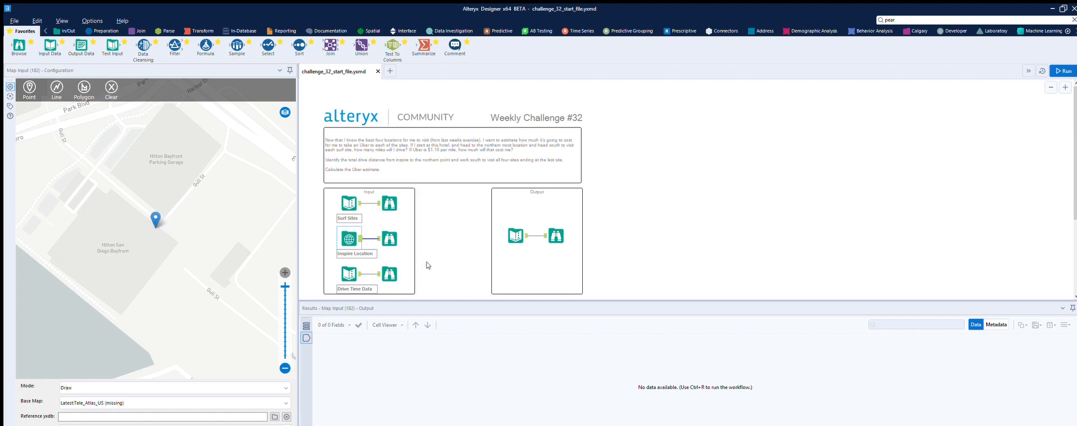
pyautogui.click(353, 262)
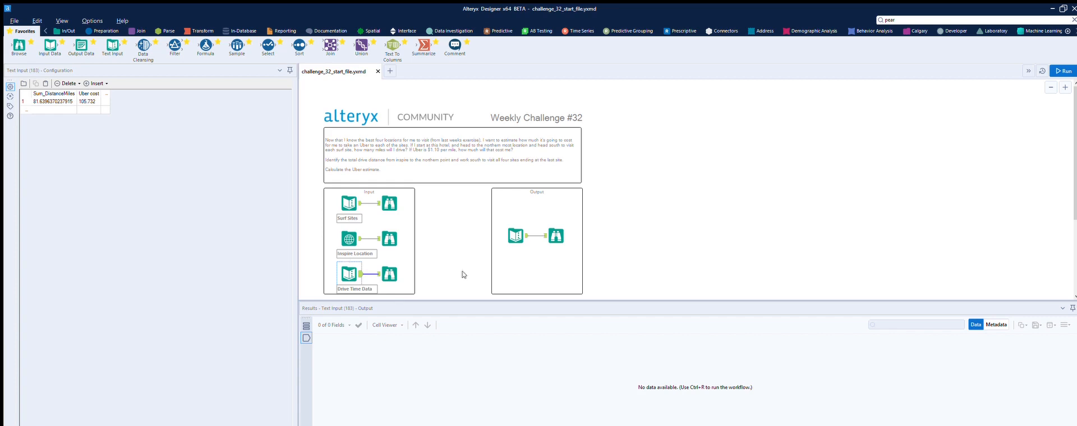
# Compare the distance and Uber cost values in the expected output with those in the Drive Time Data input
pyautogui.click(519, 234)
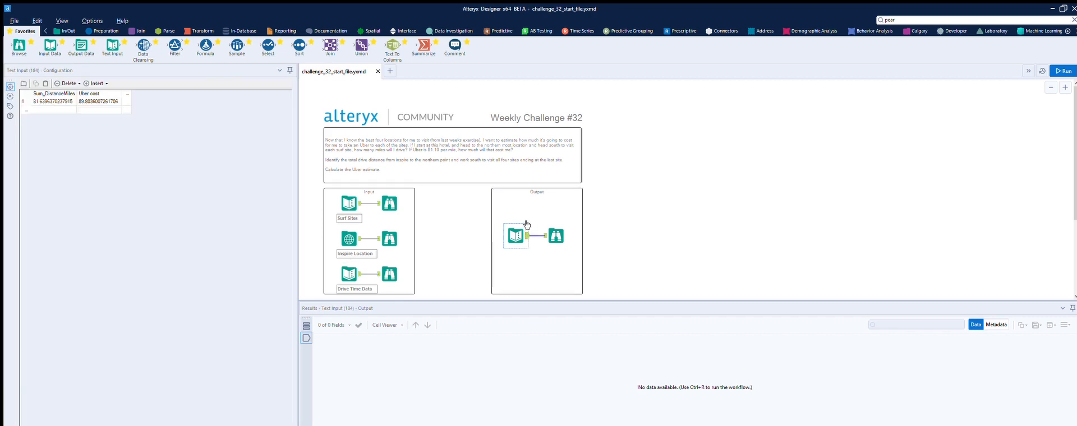
pyautogui.click(358, 265)
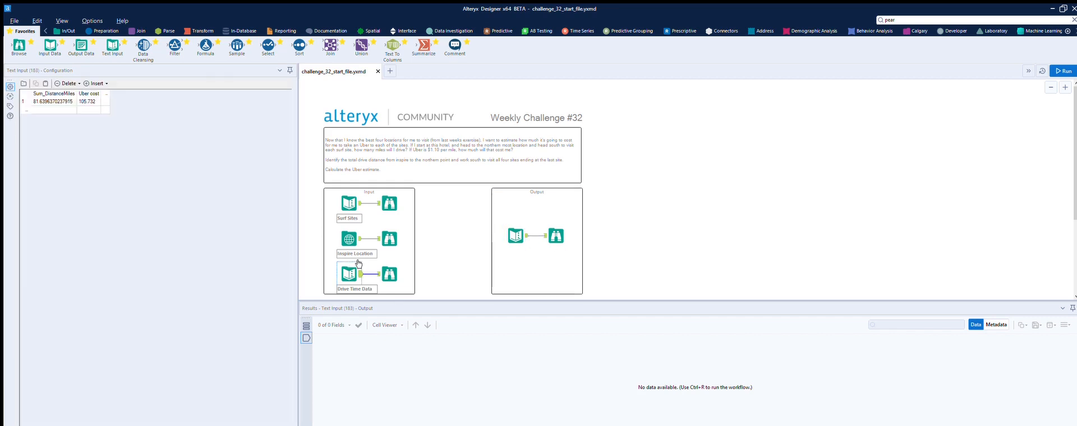
pyautogui.click(519, 227)
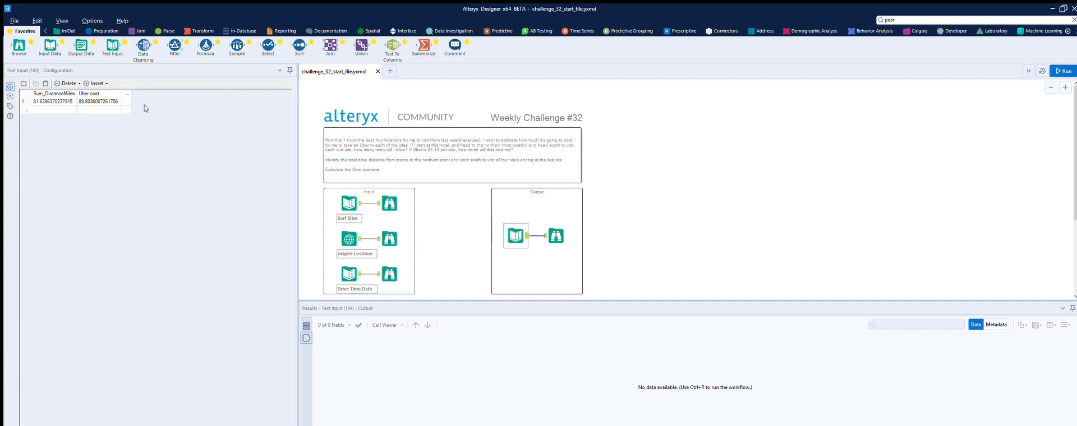
pyautogui.click(351, 264)
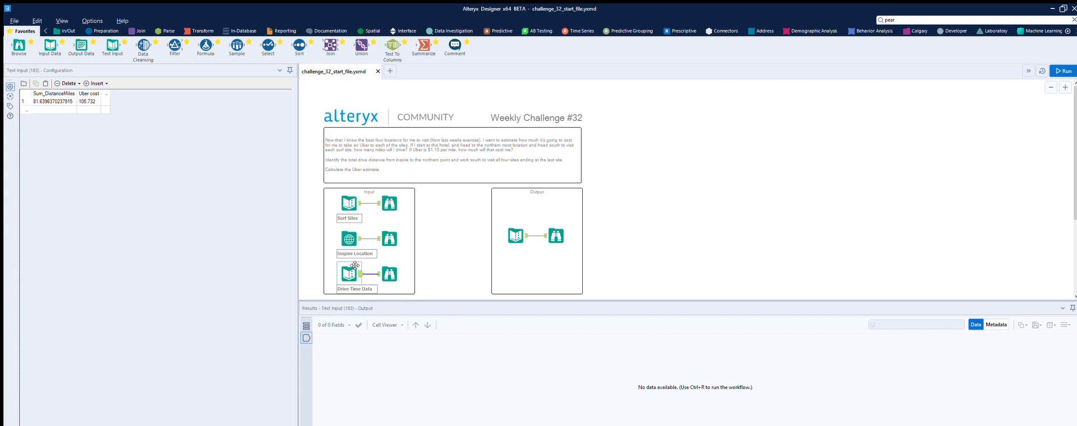
pyautogui.click(515, 223)
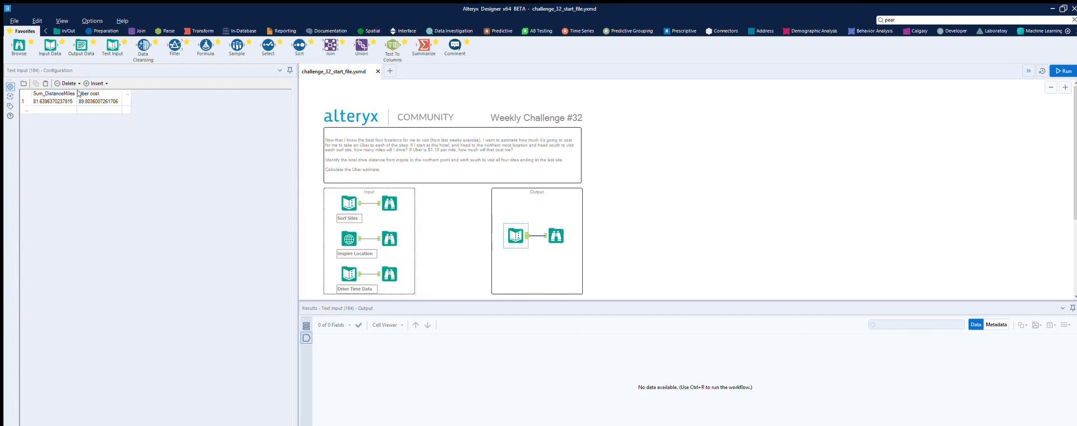
pyautogui.click(343, 263)
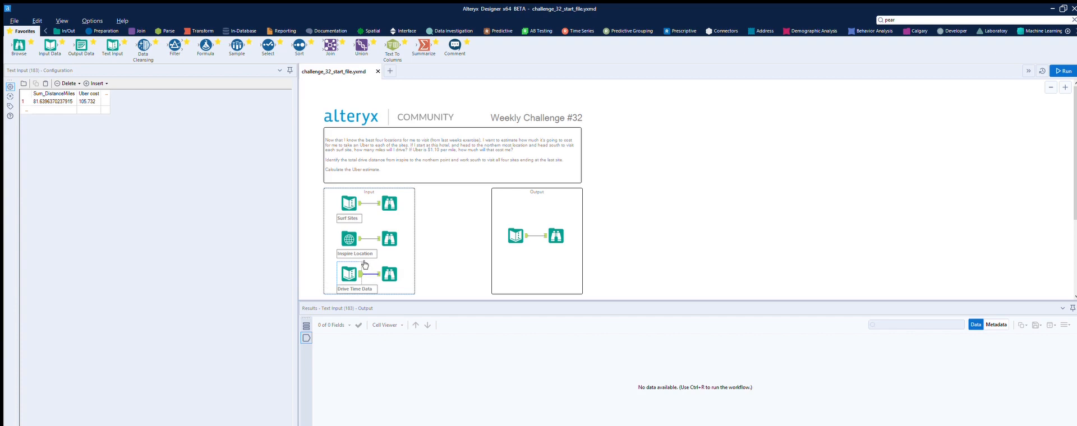
# Add a Sort tool fed by Surf Sites, sort by Lat in descending order, and run the workflow to check the site order
pyautogui.scroll(-2, 365, 264)
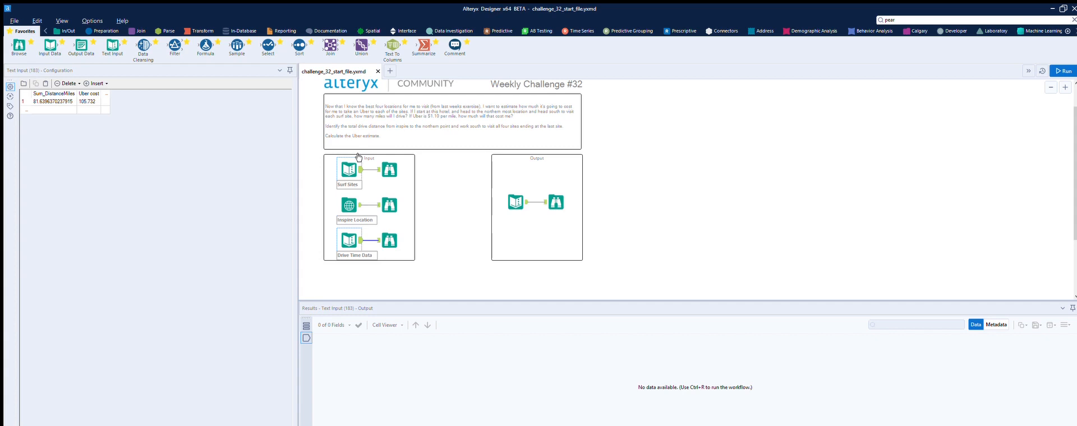
pyautogui.moveTo(299, 46); pyautogui.dragTo(440, 288)
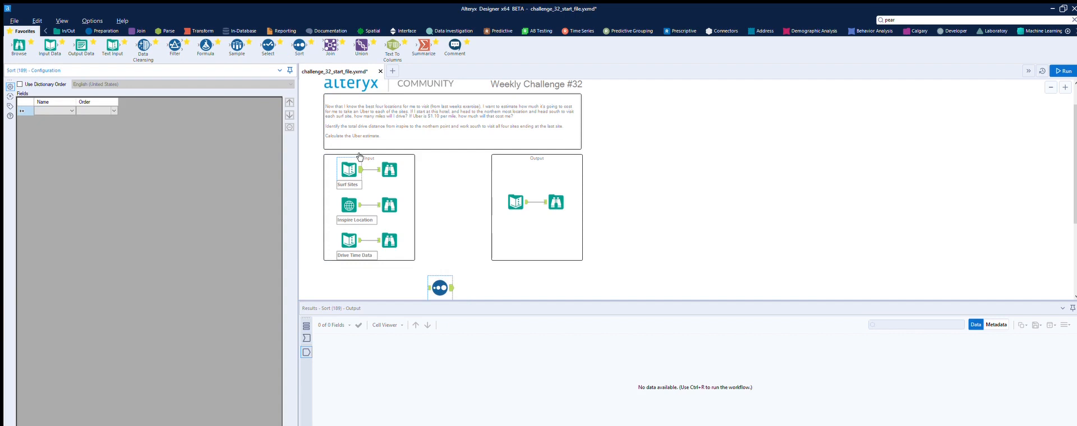
pyautogui.moveTo(361, 170); pyautogui.dragTo(430, 288)
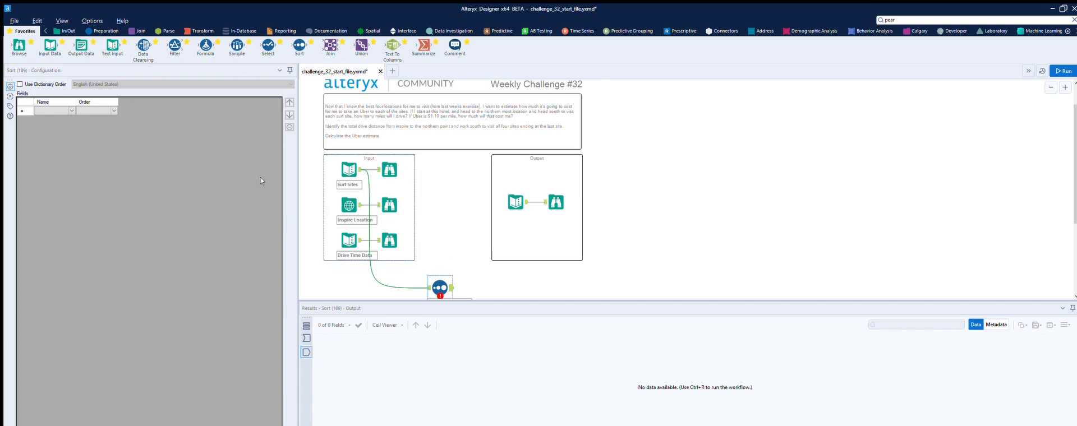
pyautogui.click(66, 110)
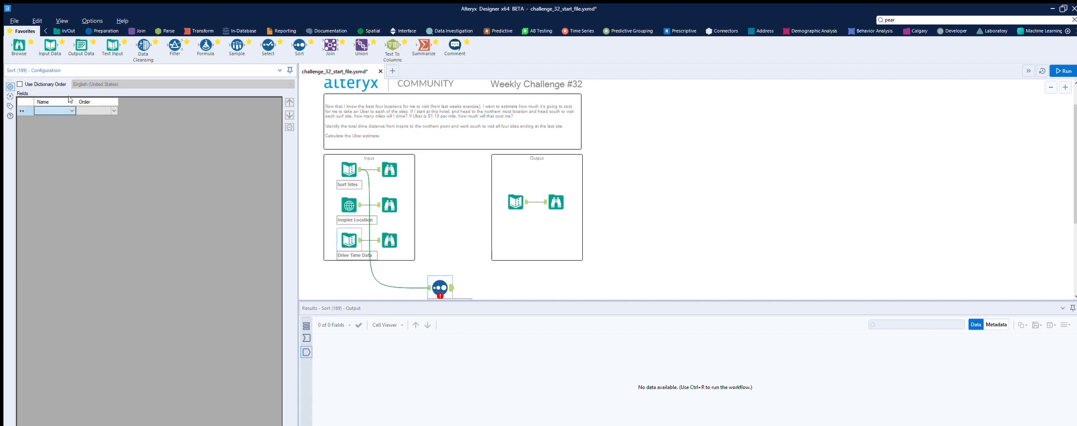
pyautogui.click(45, 148)
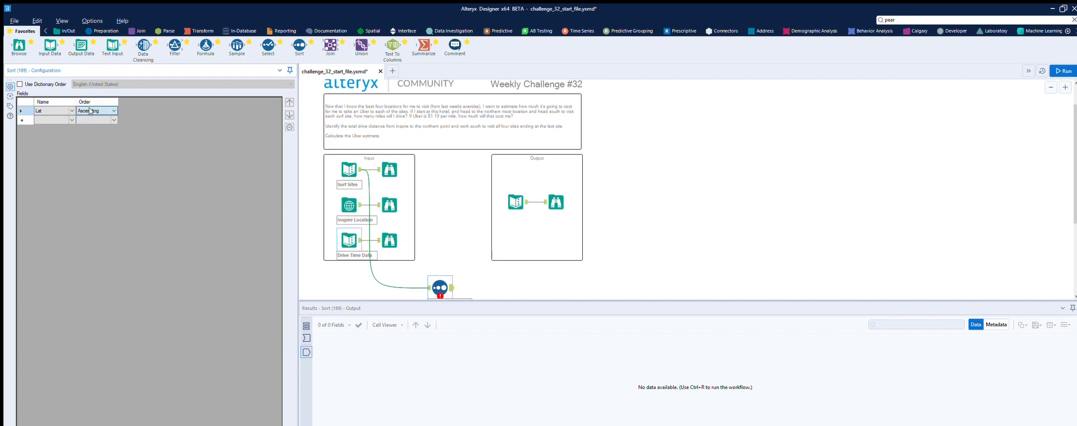
pyautogui.click(888, 155)
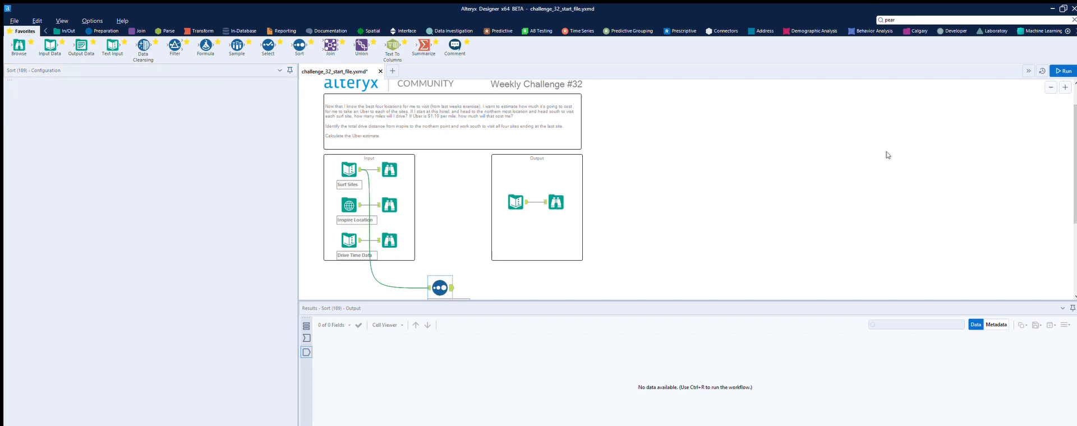
pyautogui.hotkey('ctrl', 'r')
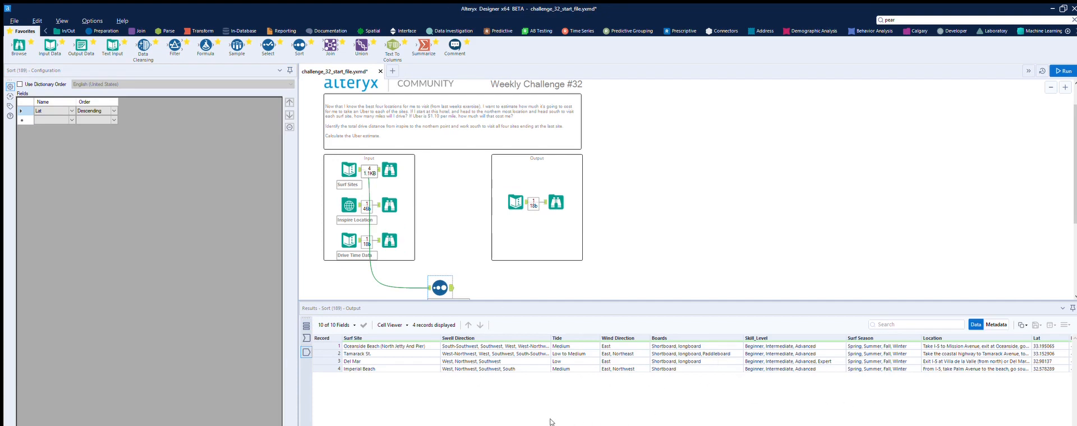
pyautogui.hscroll(2, 617, 424)
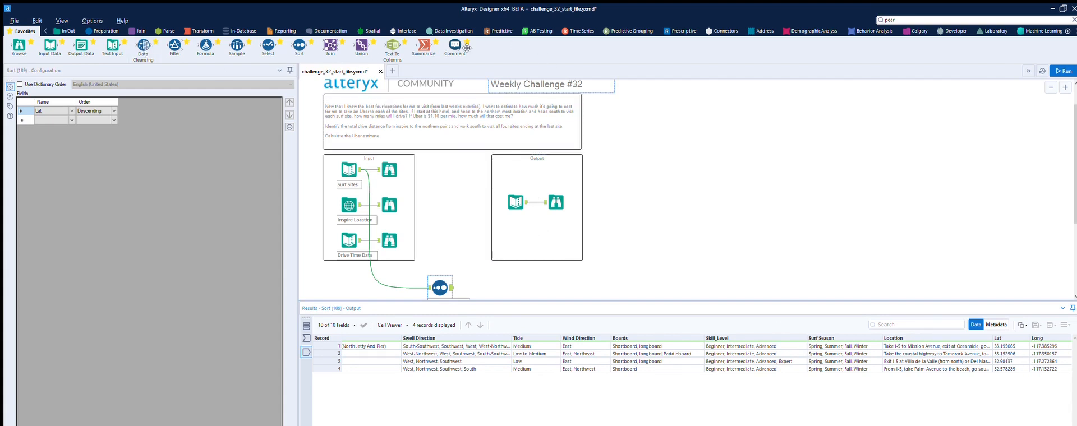
# Add a Create Points tool after the Sort with Long as X and Lat as Y, and run the workflow
pyautogui.click(370, 31)
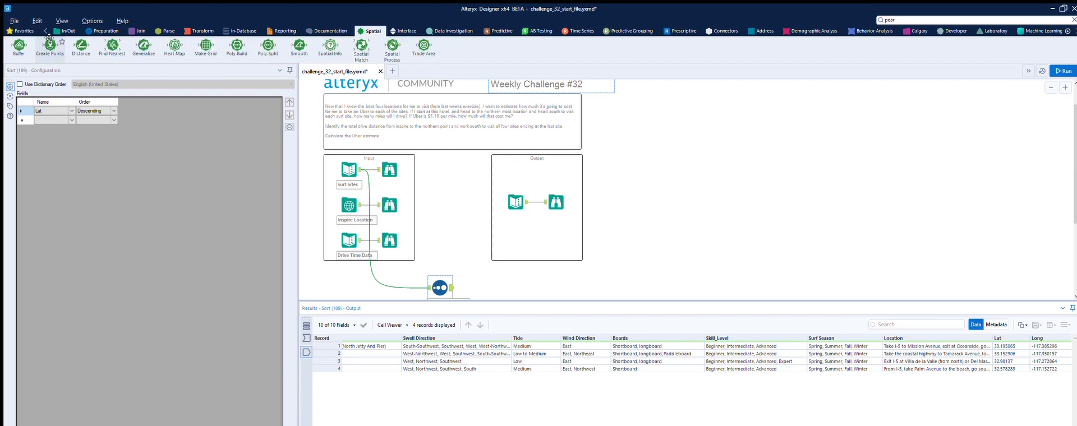
pyautogui.moveTo(49, 38); pyautogui.dragTo(505, 286)
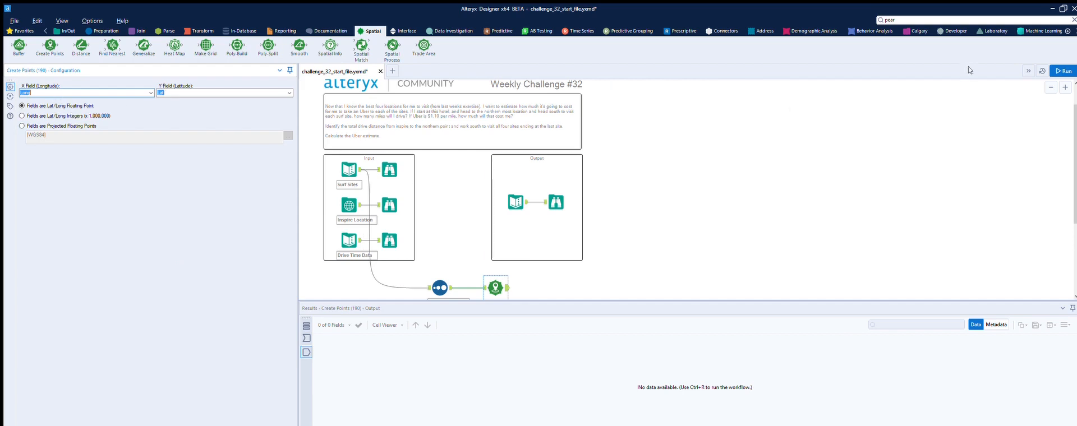
pyautogui.click(1068, 69)
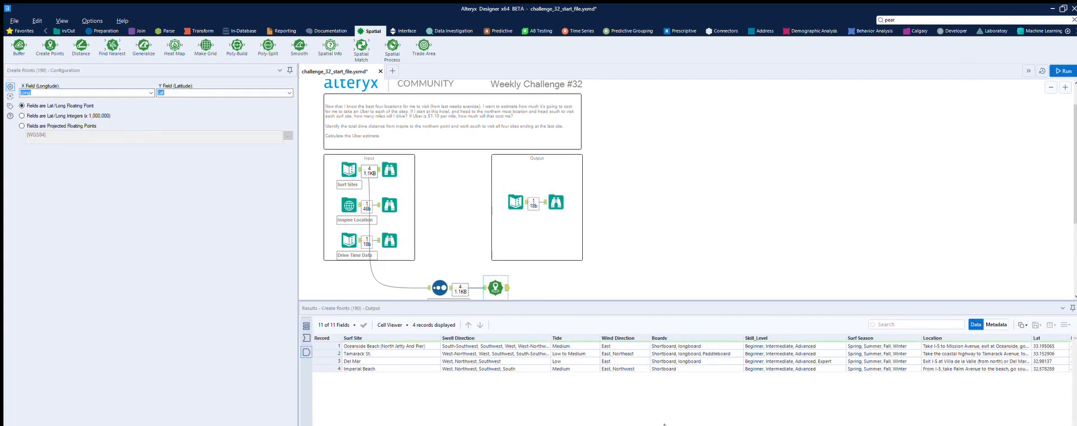
pyautogui.moveTo(666, 424); pyautogui.dragTo(817, 417)
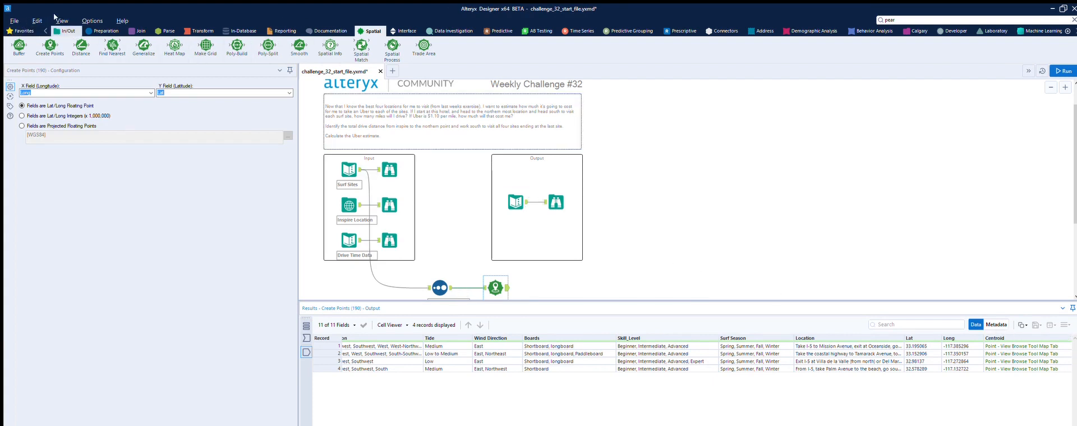
# Add a Browse after Create Points, run the workflow, and view the points on the Alteryx Light - Most Recent Vintage base map
pyautogui.click(24, 31)
pyautogui.moveTo(19, 45); pyautogui.dragTo(561, 288)
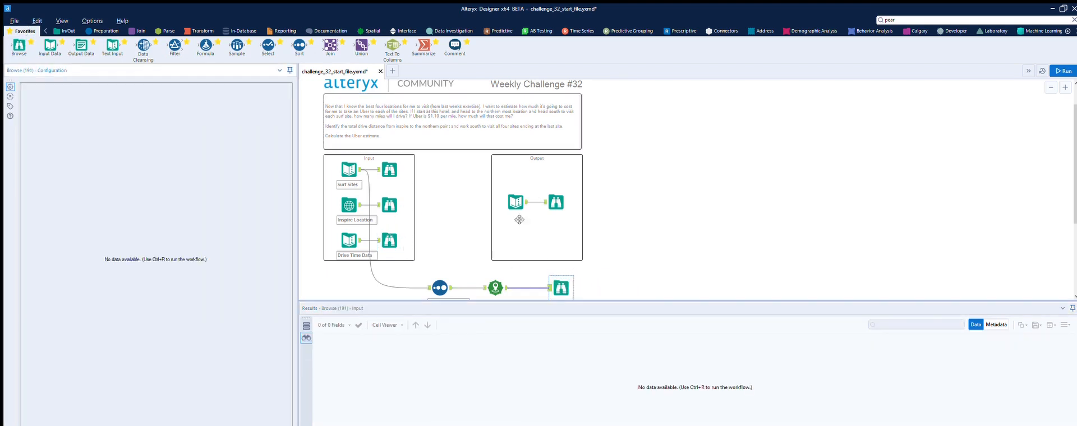
pyautogui.click(1064, 71)
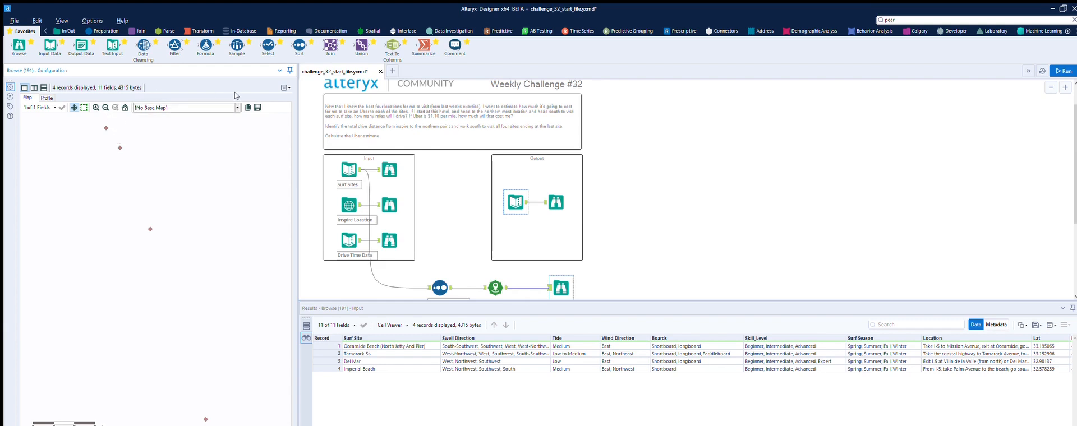
pyautogui.click(217, 107)
pyautogui.click(217, 114)
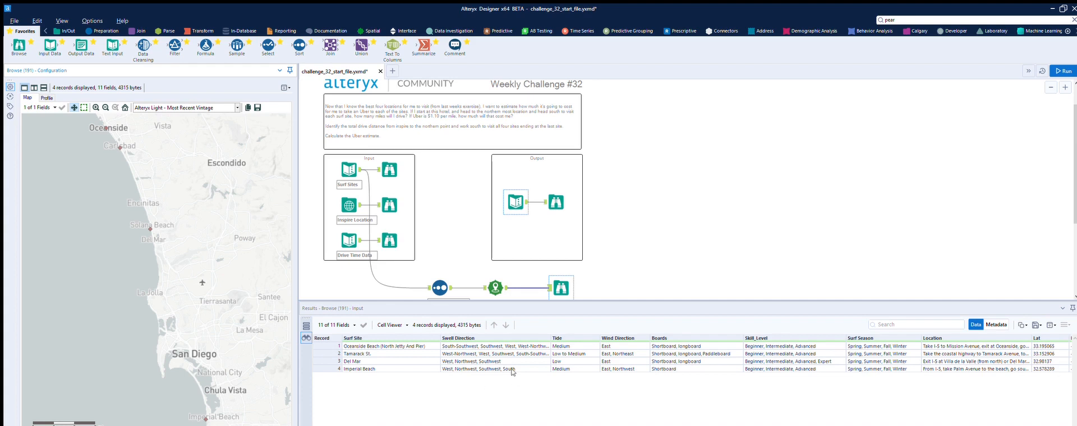
pyautogui.click(719, 414)
pyautogui.hscroll(3, 719, 414)
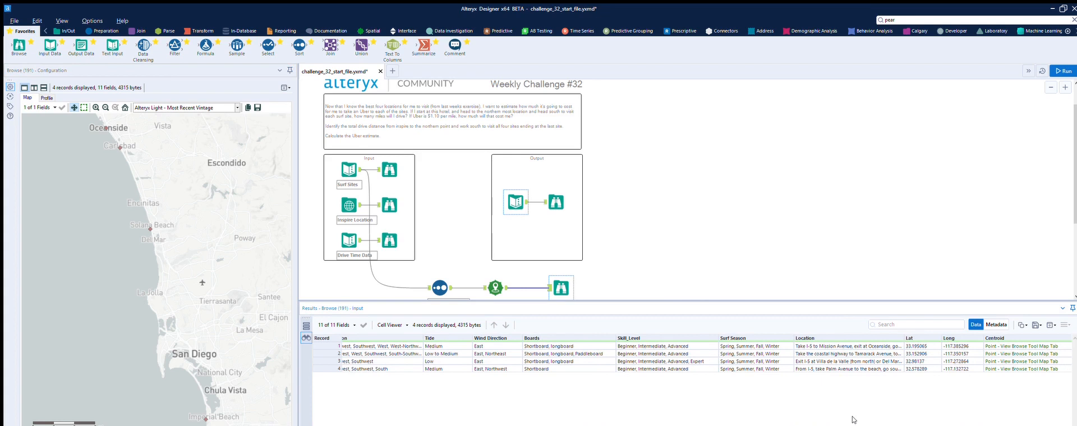
pyautogui.hscroll(-3, 853, 419)
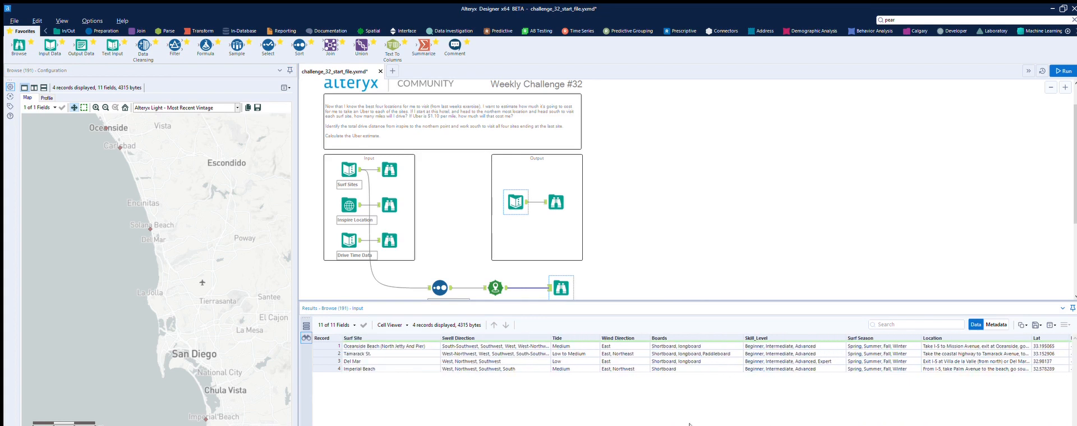
pyautogui.hscroll(3, 863, 423)
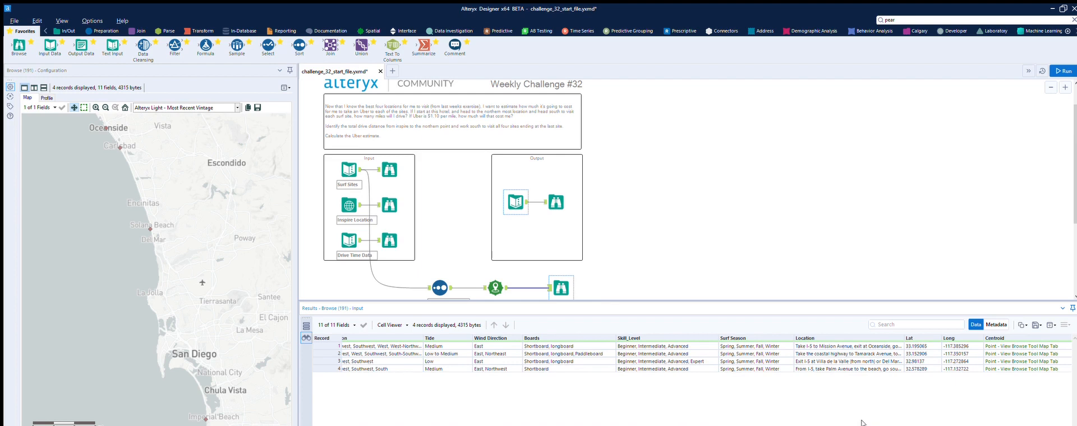
pyautogui.hscroll(-3, 863, 423)
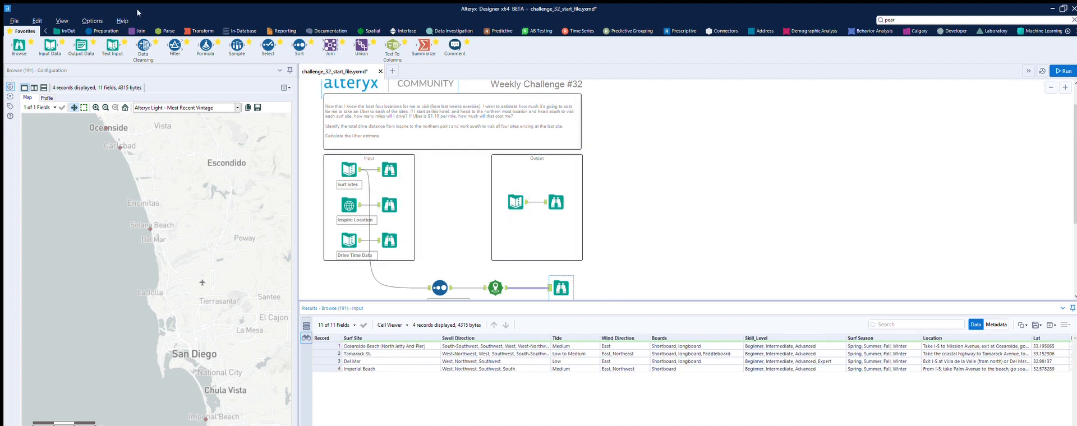
# Add an Append Fields tool with Create Points as target and Inspire Location as source, and run the workflow to check the appended fields
pyautogui.click(140, 31)
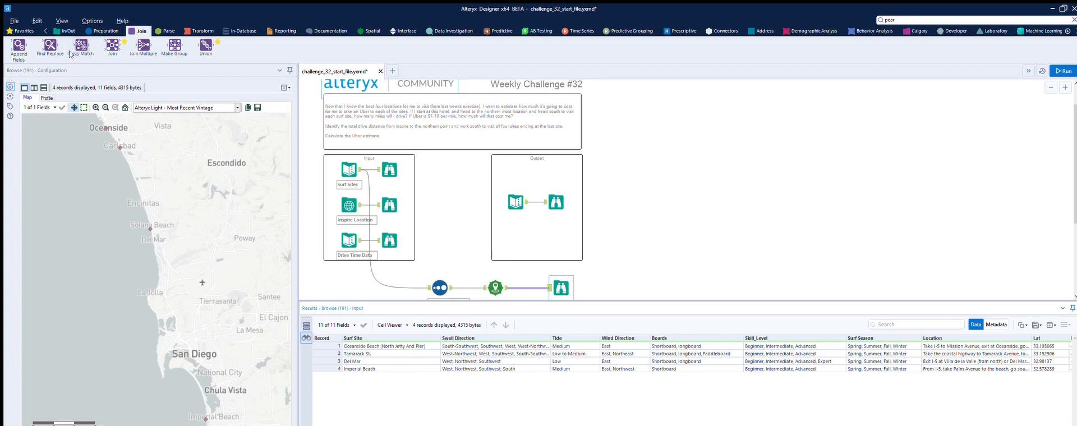
pyautogui.moveTo(19, 42); pyautogui.dragTo(627, 272)
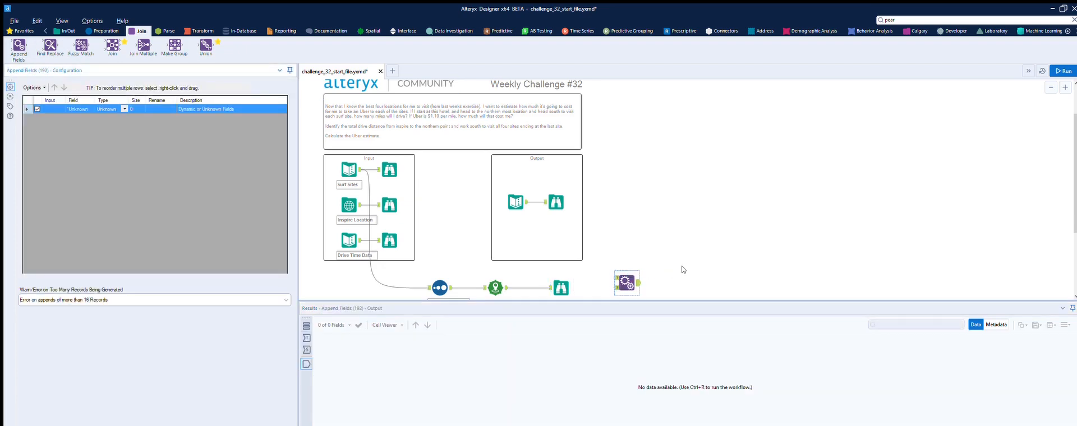
pyautogui.scroll(-1, 680, 265)
pyautogui.moveTo(508, 255); pyautogui.dragTo(617, 245)
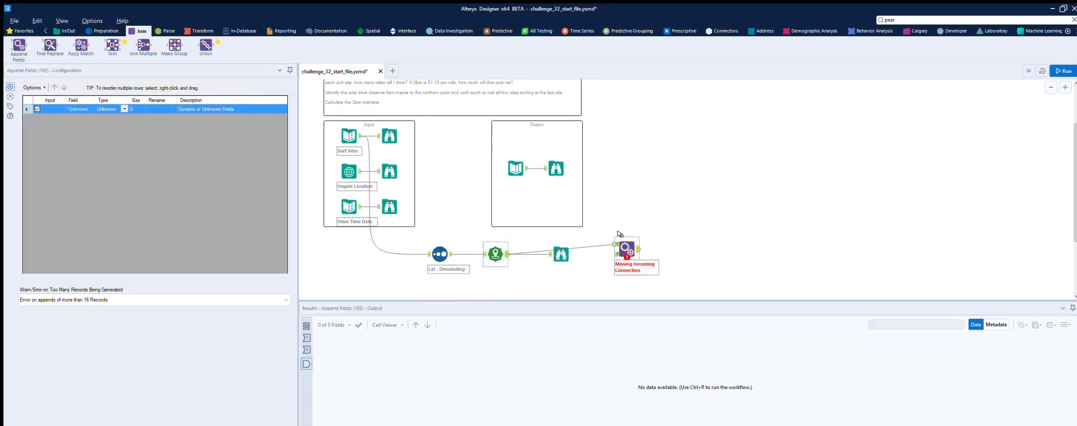
pyautogui.moveTo(361, 170); pyautogui.dragTo(617, 254)
pyautogui.click(1063, 70)
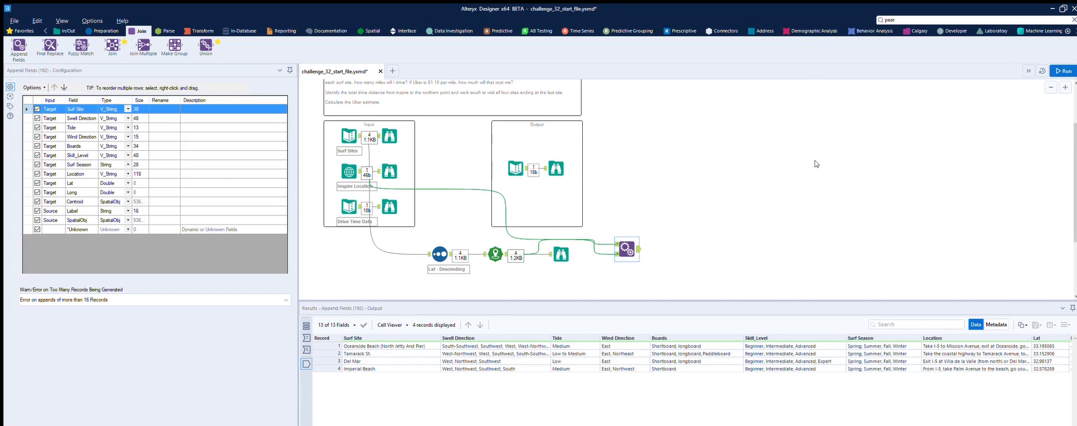
pyautogui.click(1064, 70)
pyautogui.hscroll(5, 629, 415)
pyautogui.hscroll(1, 692, 382)
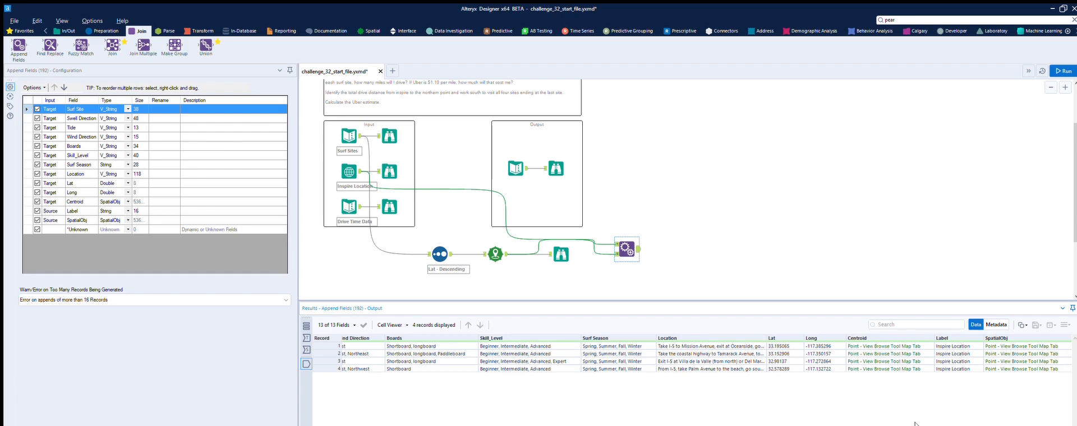
# Add a Multi-Row Formula tool after Append Fields, creating a SpatialObj-type New Field with NULL for rows that don't exist
pyautogui.click(1036, 335)
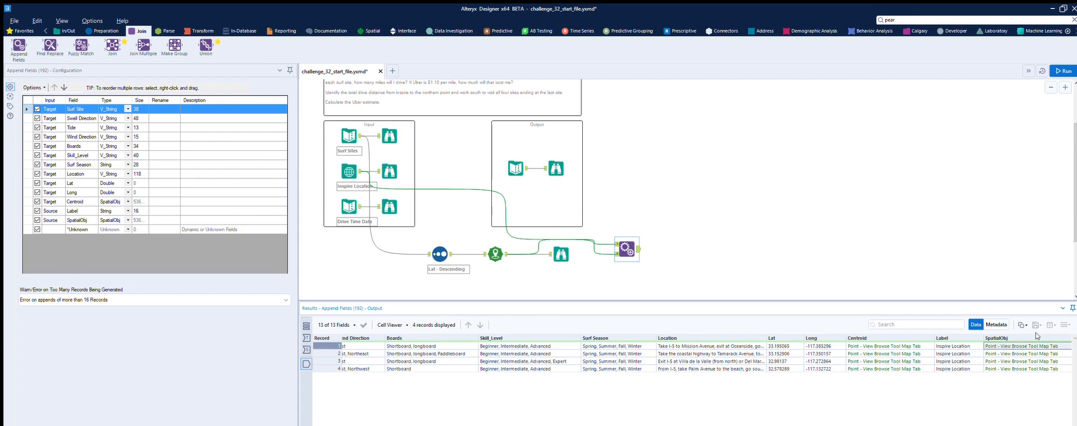
pyautogui.click(882, 334)
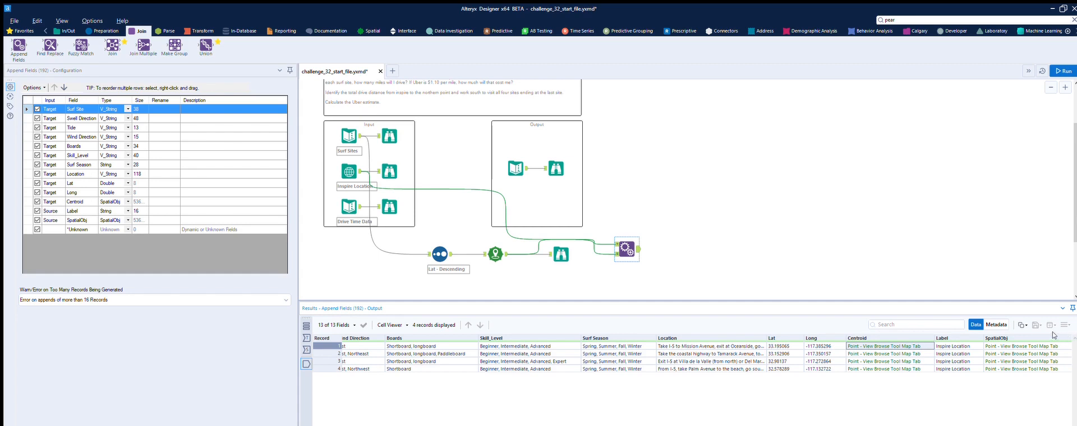
pyautogui.moveTo(943, 425)
pyautogui.mouseDown()
pyautogui.moveTo(746, 425)
pyautogui.moveTo(943, 425)
pyautogui.mouseUp()
pyautogui.click(103, 31)
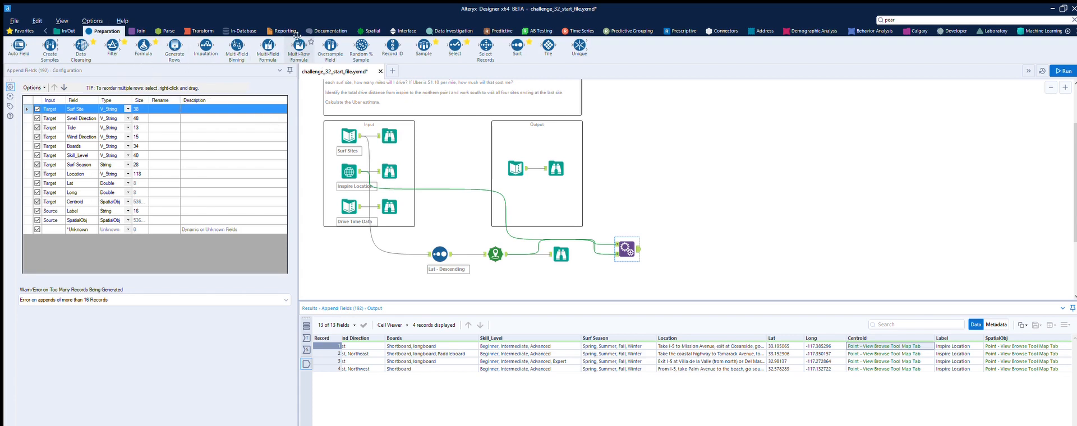
pyautogui.moveTo(297, 37); pyautogui.dragTo(684, 247)
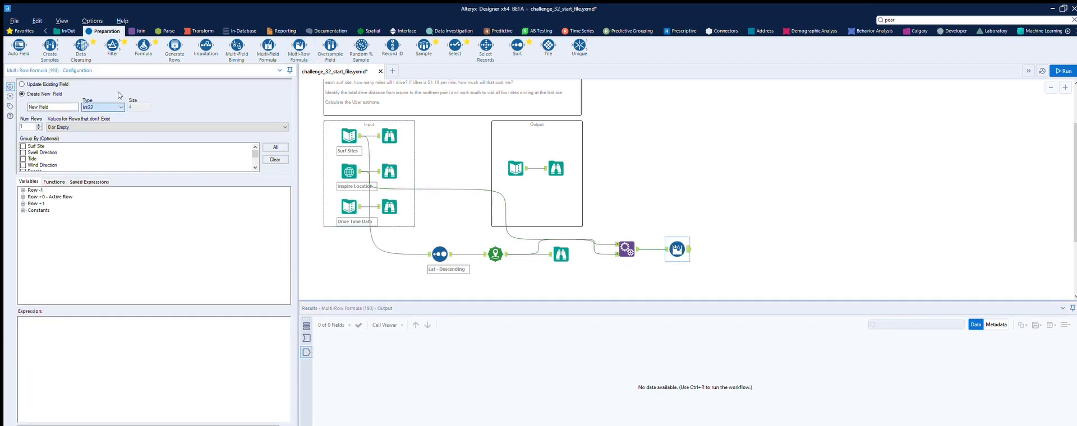
pyautogui.click(109, 181)
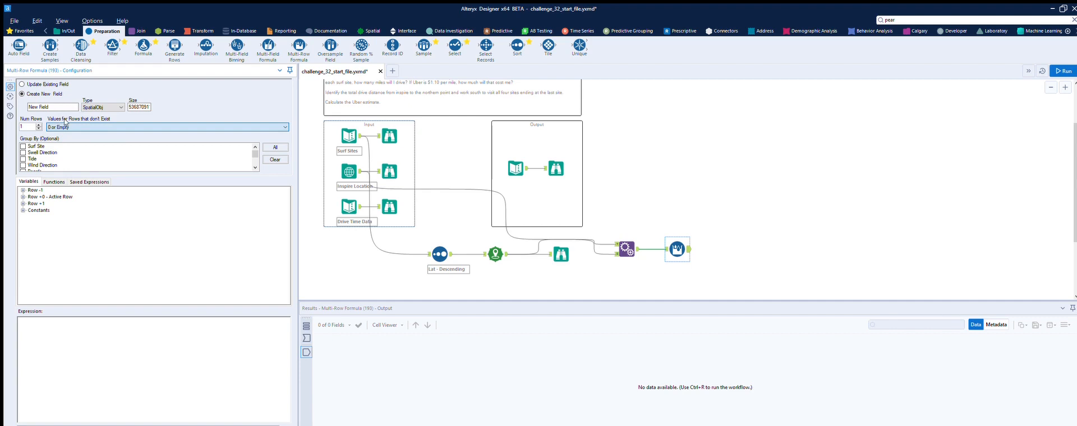
pyautogui.press('Down')
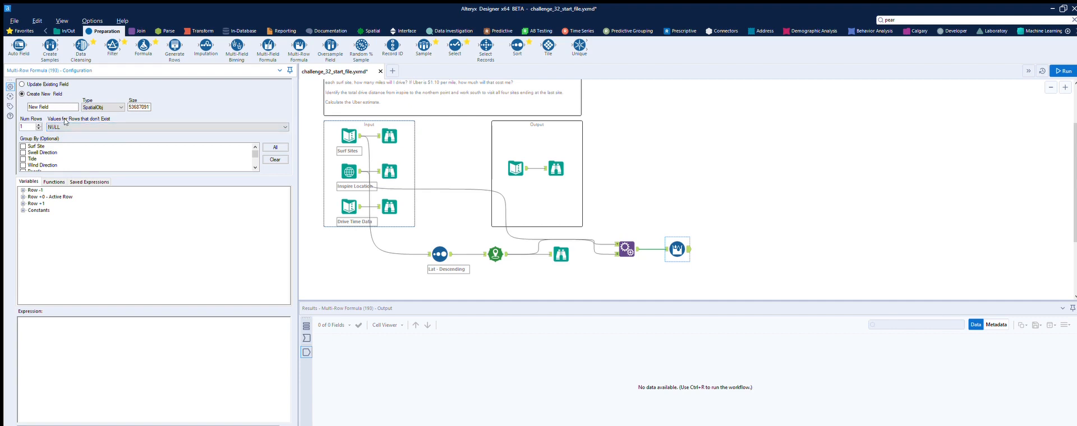
# Set the Multi-Row Formula expression to [Row-1:Centroid] and run the workflow to check the new field
pyautogui.click(23, 190)
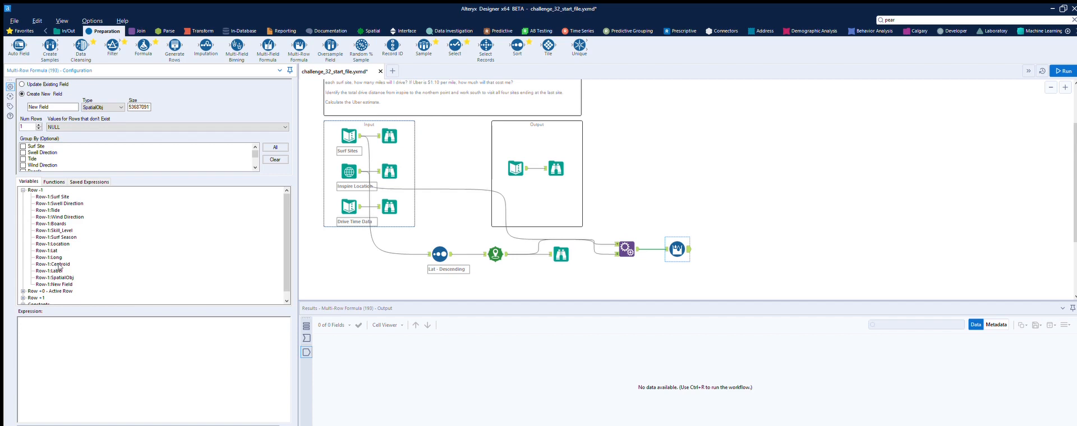
pyautogui.click(667, 249)
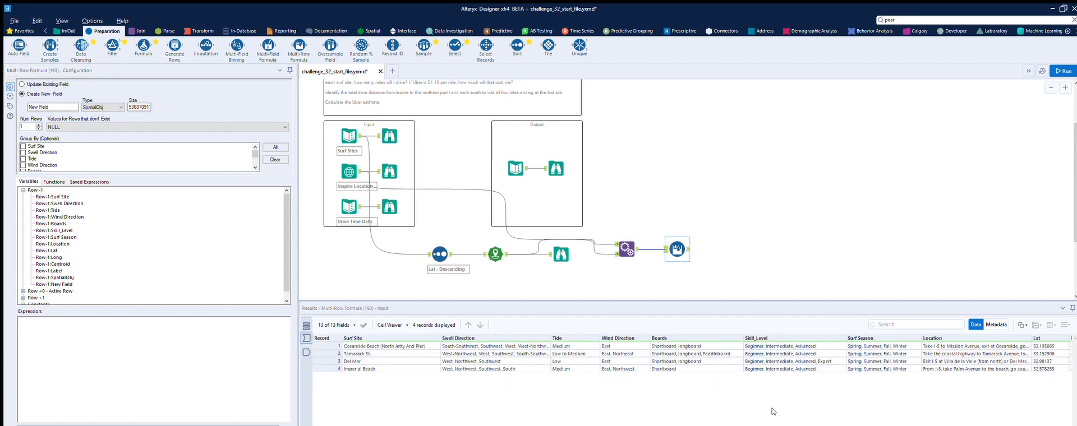
pyautogui.hscroll(5, 850, 418)
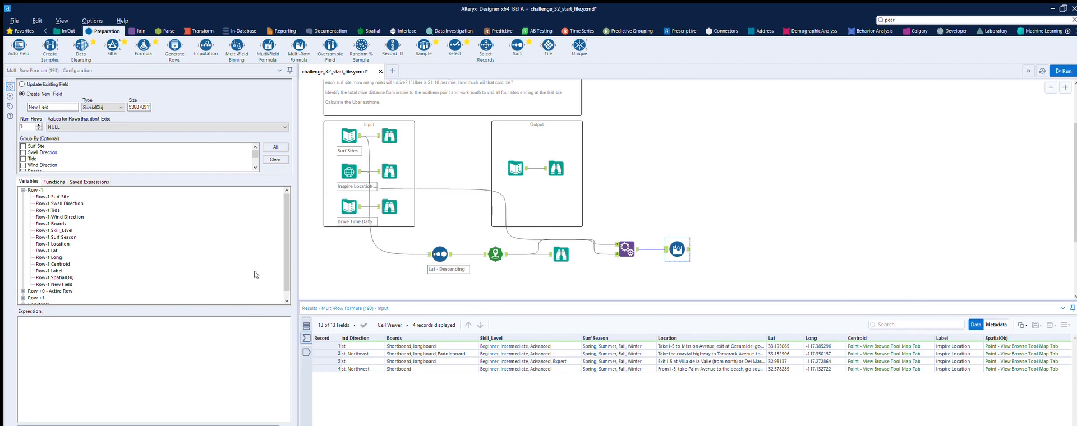
pyautogui.click(39, 253)
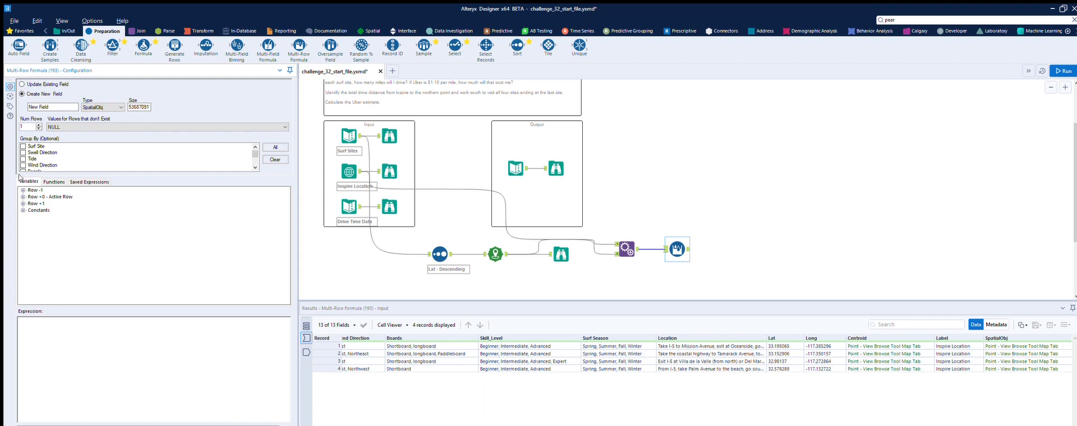
pyautogui.click(22, 190)
pyautogui.click(61, 264)
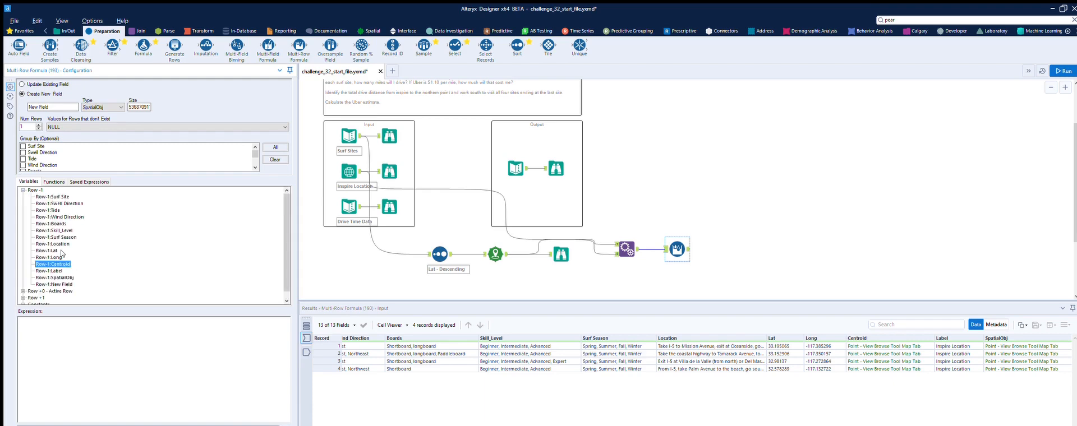
pyautogui.hotkey('ctrl', 'r')
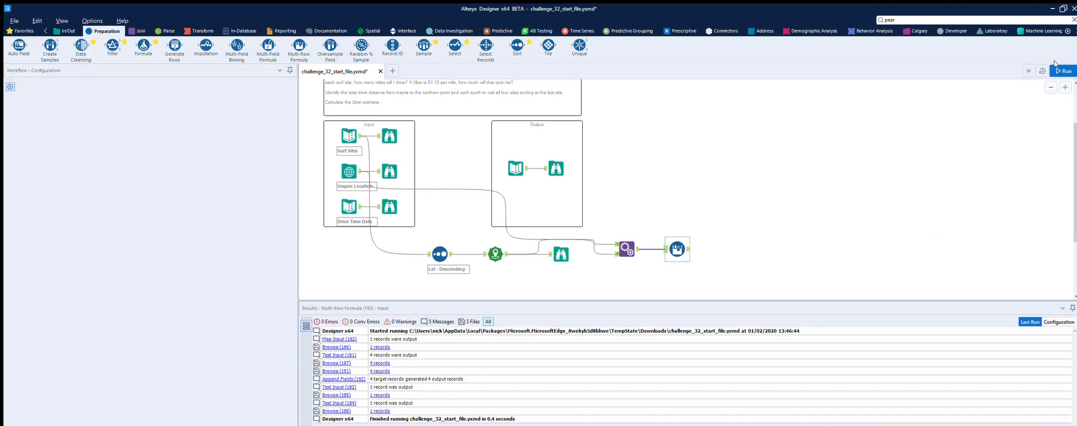
pyautogui.click(1062, 71)
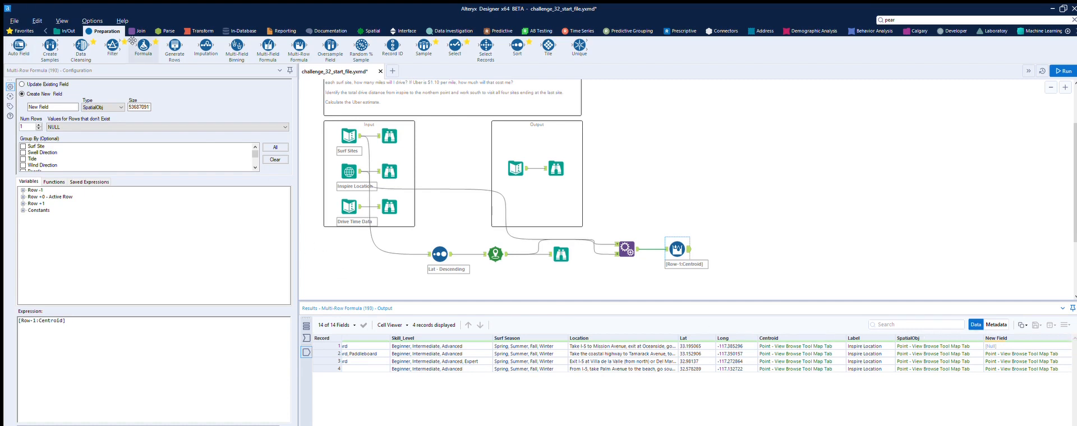
# Add a Formula tool after the Multi-Row Formula, insert the IF c THEN t ELSE f ENDIF template, and output to New Field
pyautogui.moveTo(144, 45); pyautogui.dragTo(728, 240)
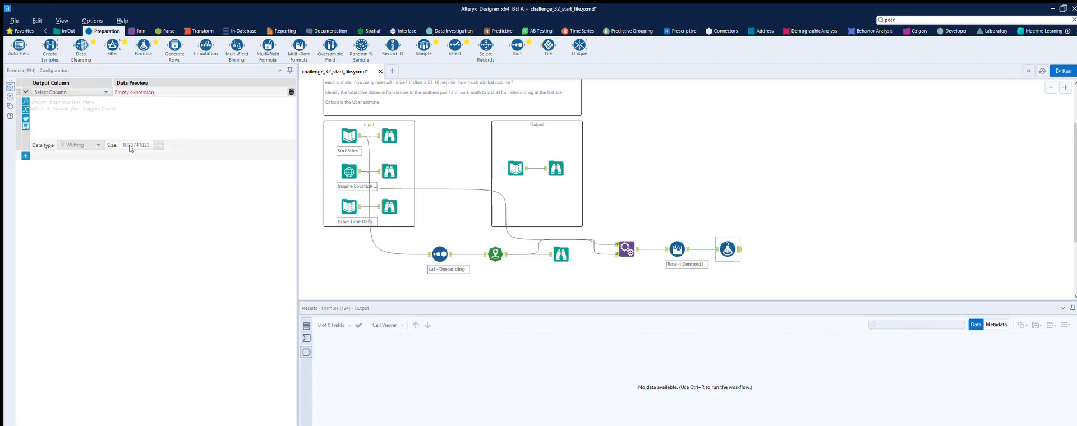
pyautogui.click(26, 101)
pyautogui.click(37, 172)
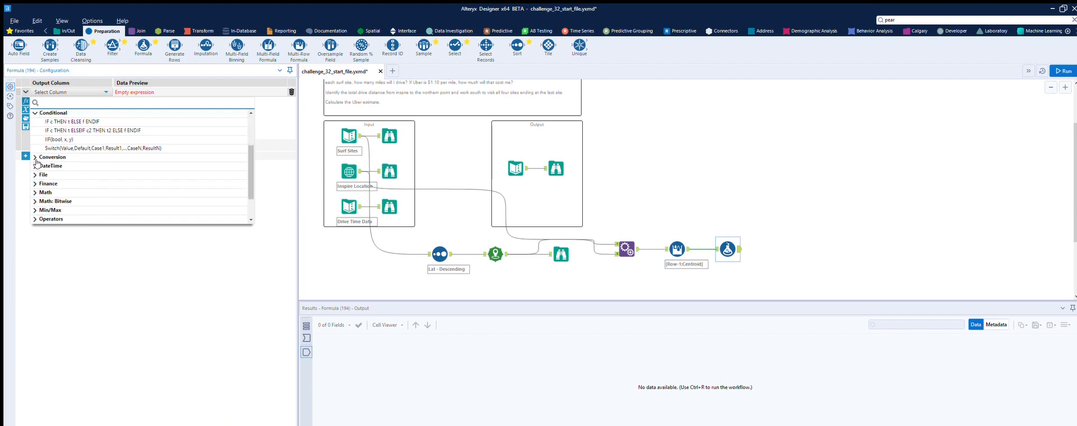
pyautogui.click(64, 121)
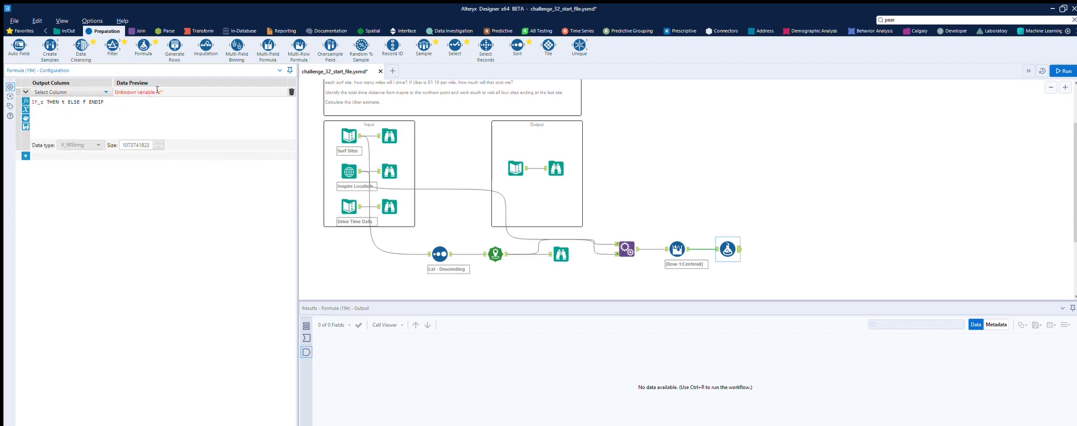
pyautogui.click(105, 92)
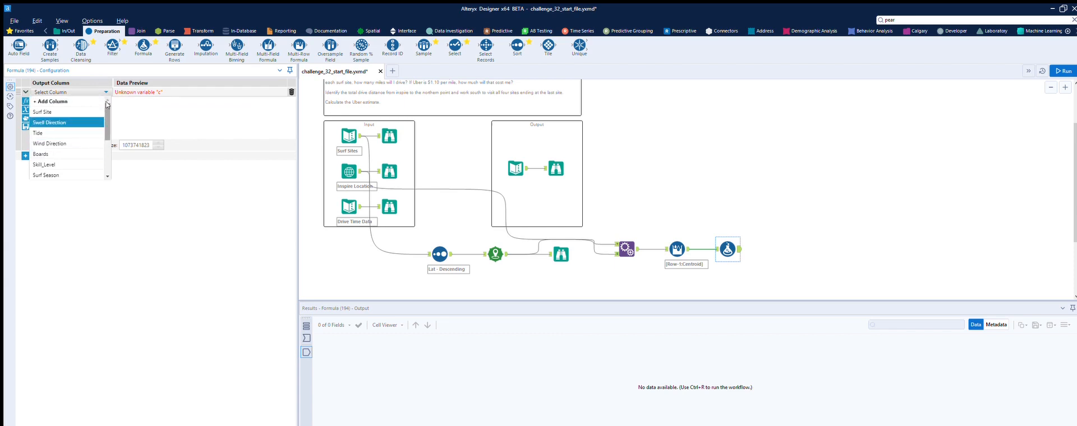
pyautogui.click(67, 102)
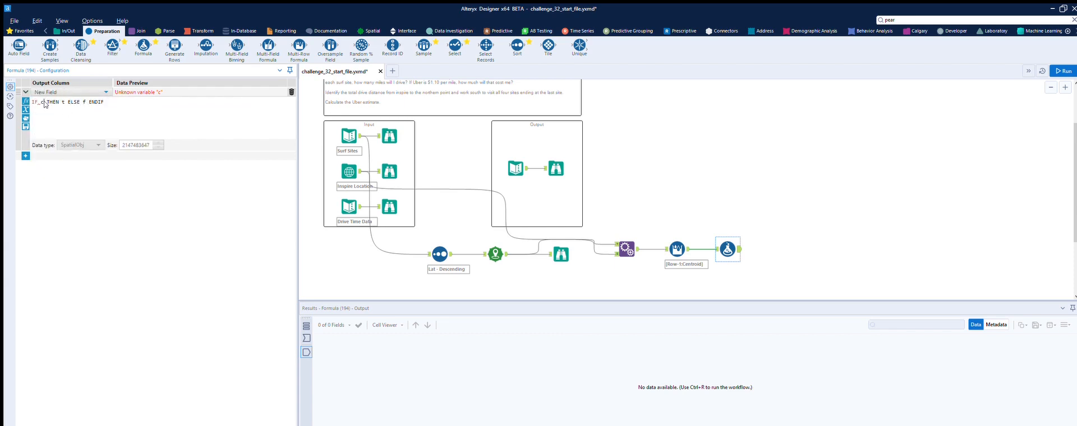
# Set the condition of the IF expression to IsNull([New Field])
pyautogui.press('BackSpace')
pyautogui.write('is')
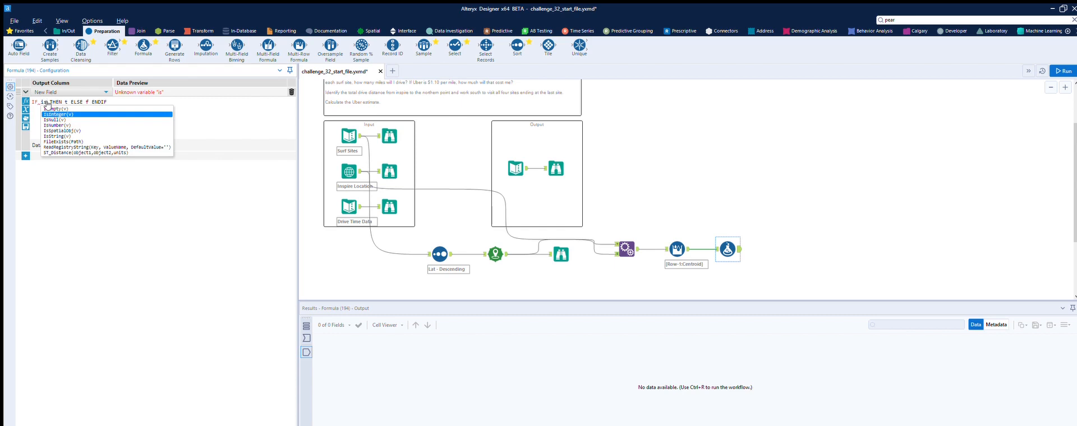
pyautogui.write('nul')
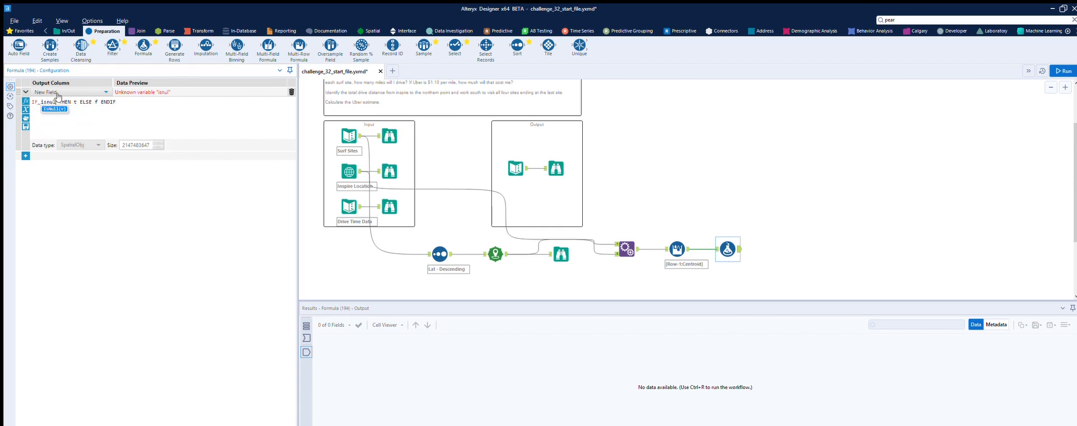
pyautogui.press('Return')
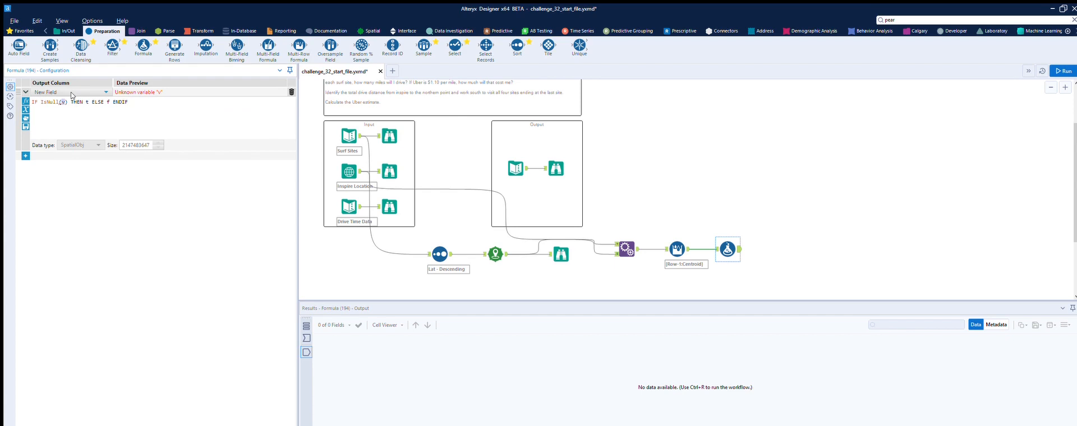
pyautogui.write('[New Field]')
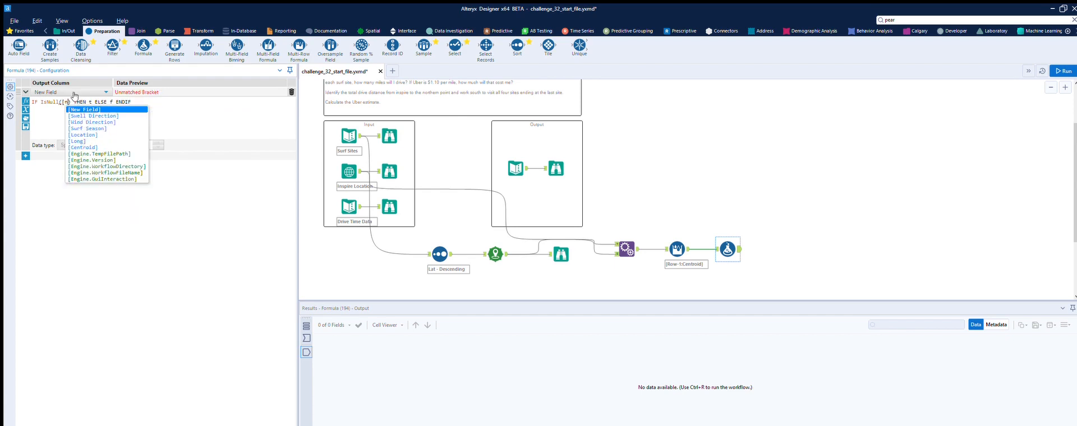
pyautogui.press('Return')
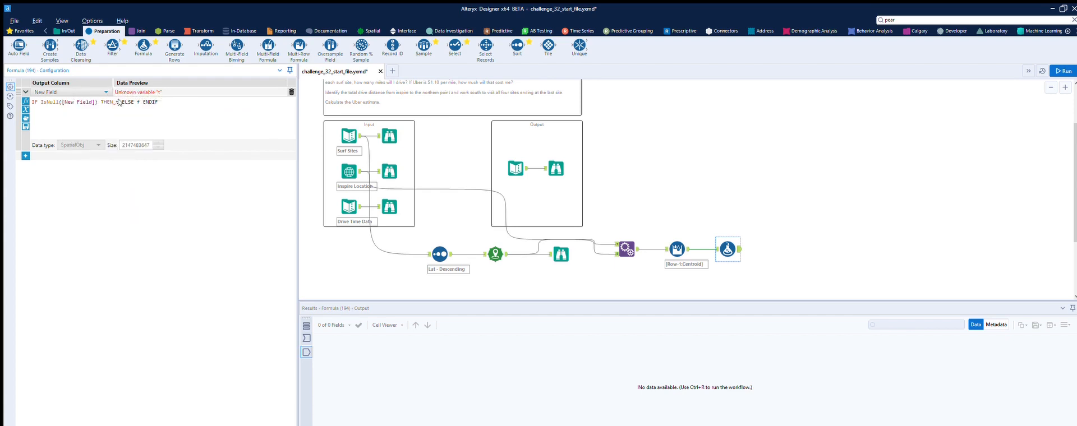
# Complete the expression with THEN [SpatialObj] ELSE [New Field], then run the workflow and check the Formula output
pyautogui.press('BackSpace')
pyautogui.click(717, 237)
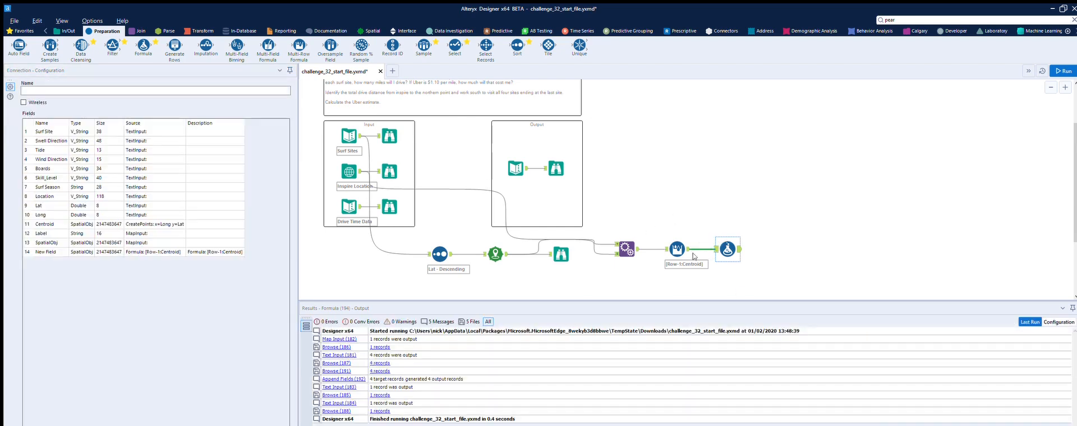
pyautogui.click(716, 238)
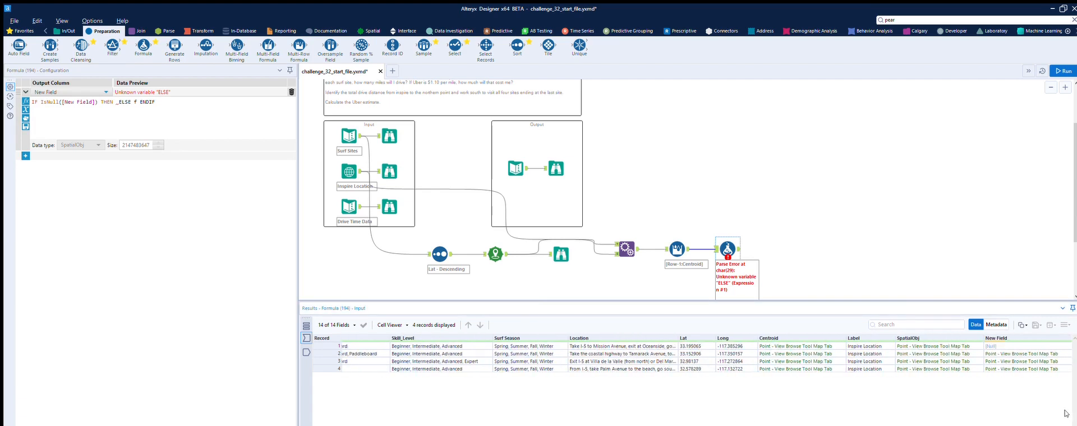
pyautogui.click(118, 101)
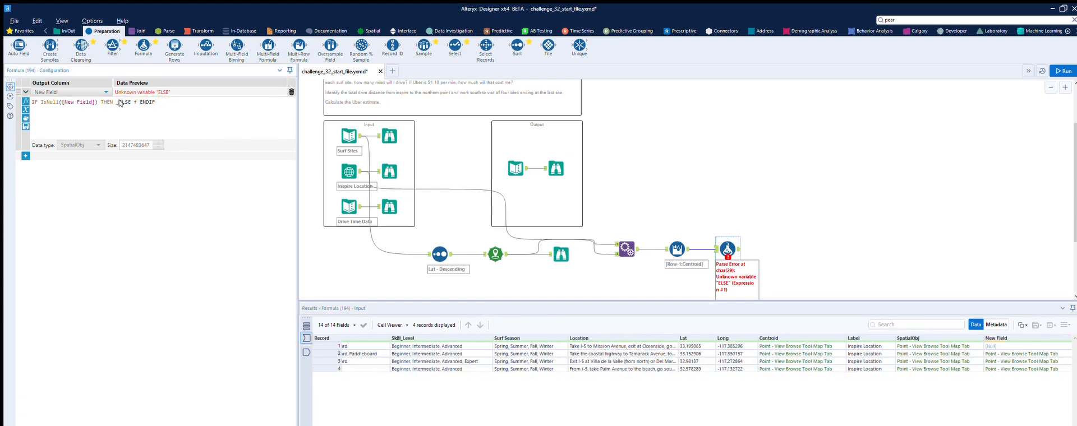
pyautogui.write('[')
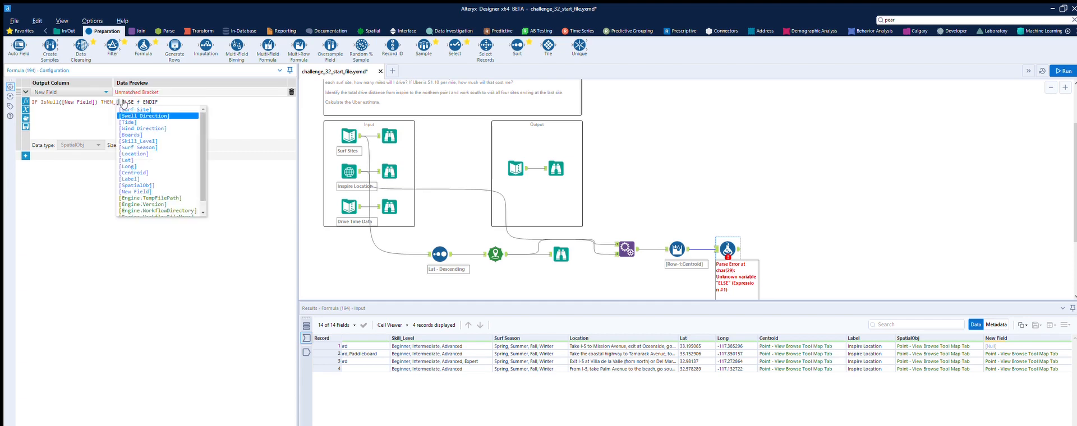
pyautogui.doubleClick(134, 185)
pyautogui.press('BackSpace')
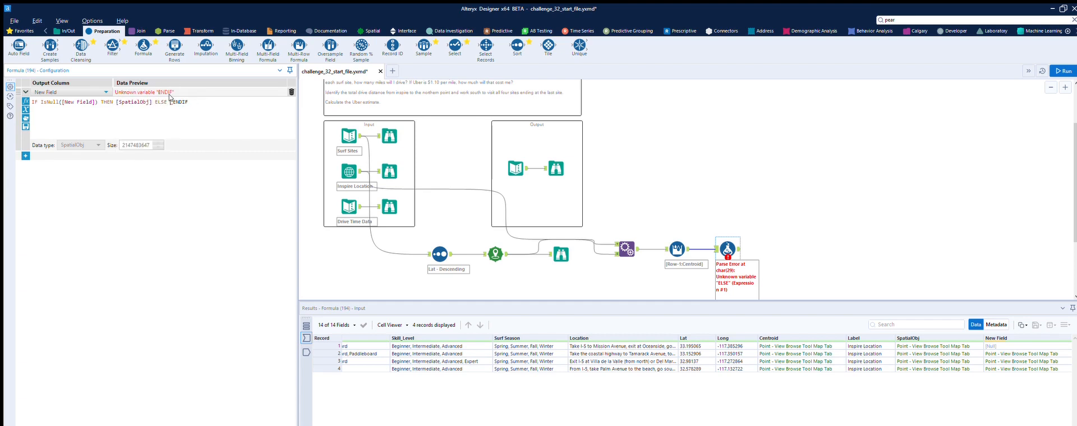
pyautogui.write('[n')
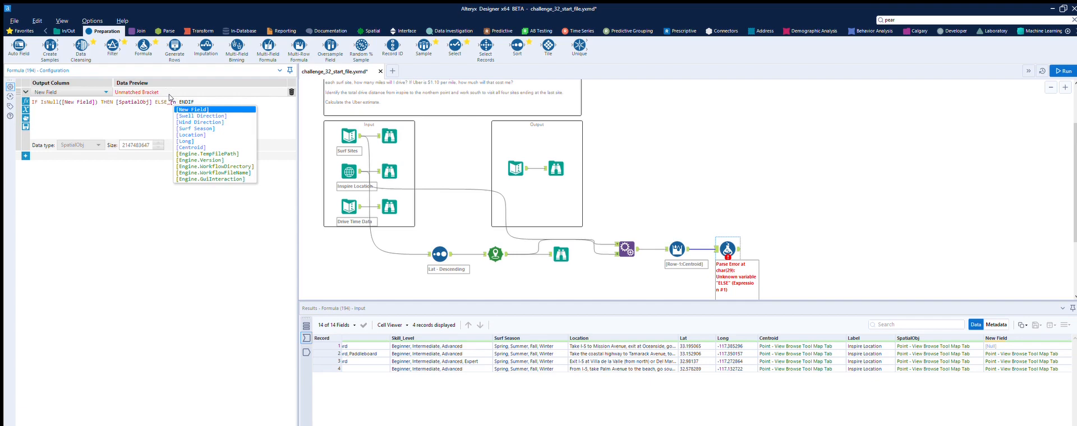
pyautogui.doubleClick(186, 99)
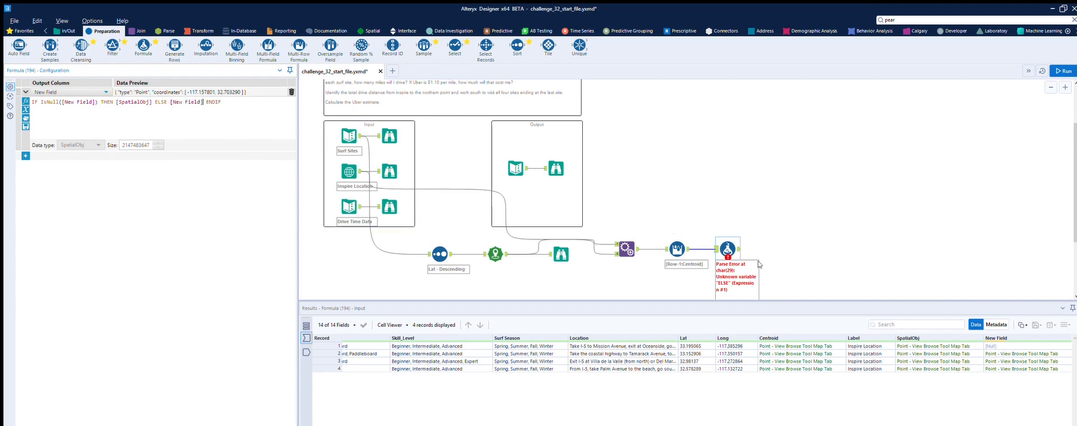
pyautogui.click(1063, 71)
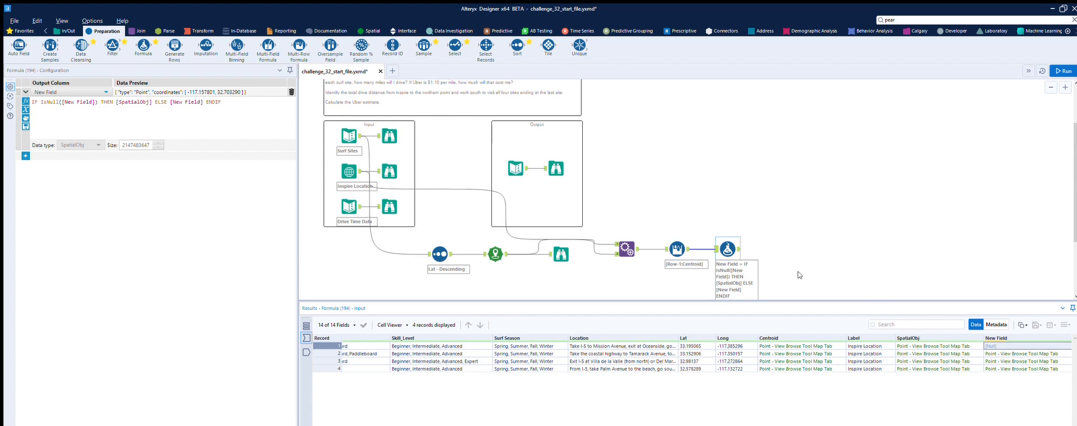
pyautogui.click(739, 236)
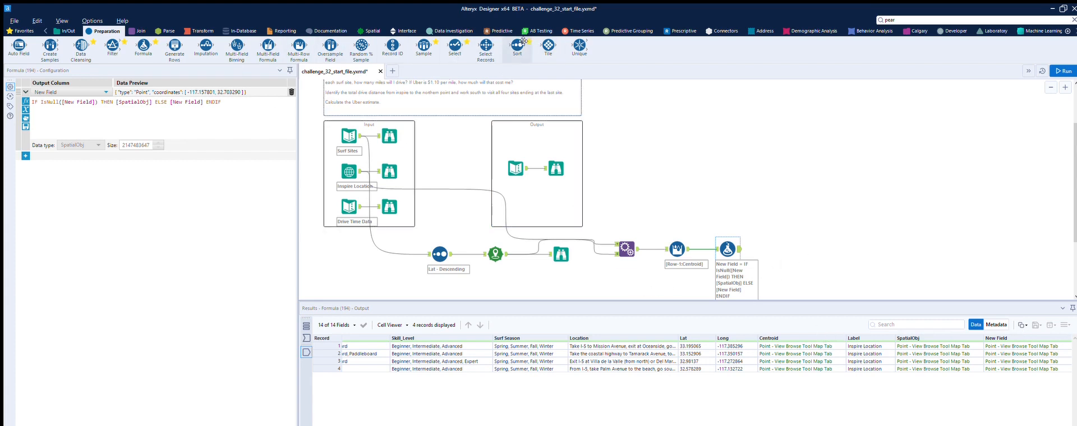
# Add a Select tool after the IsNull Formula tool and deselect every field except New Field
pyautogui.moveTo(455, 45); pyautogui.dragTo(780, 248)
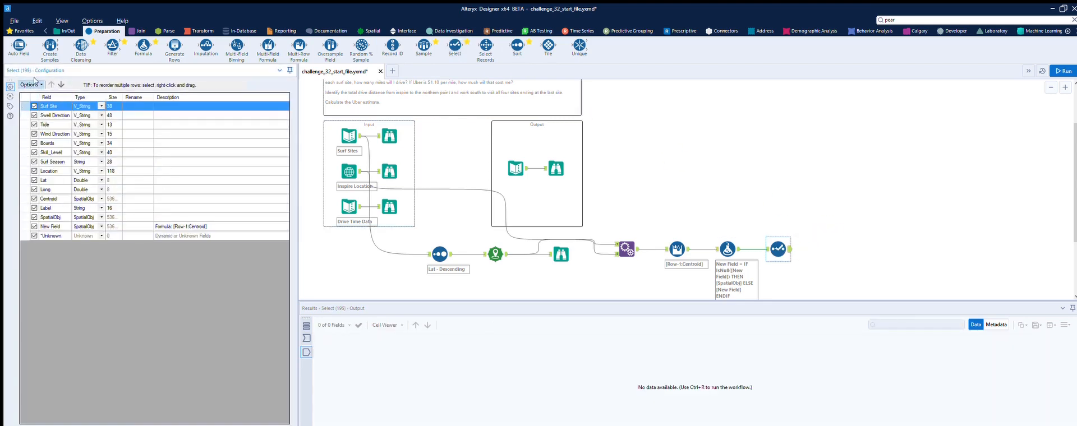
pyautogui.click(160, 99)
pyautogui.click(34, 226)
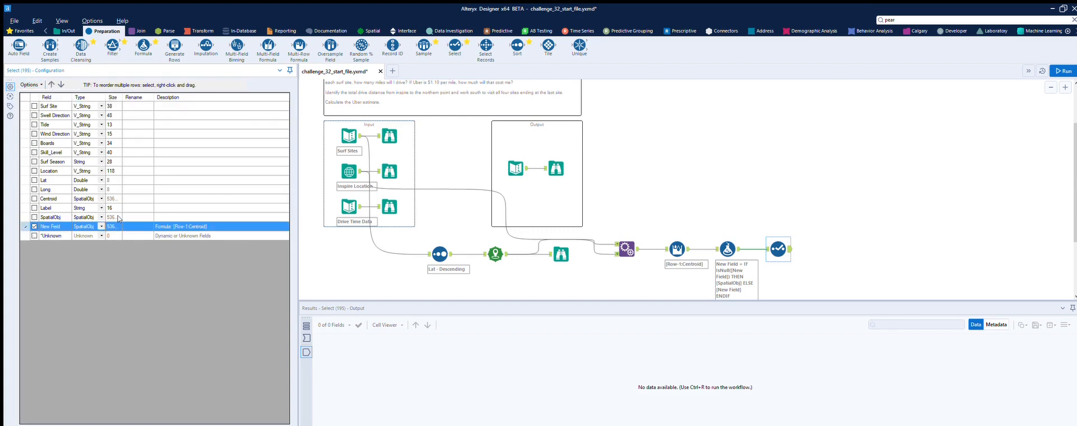
# Rename New Field to Start and Centroid to Finish in the Select tool
pyautogui.click(125, 226)
pyautogui.write('Start')
pyautogui.click(130, 199)
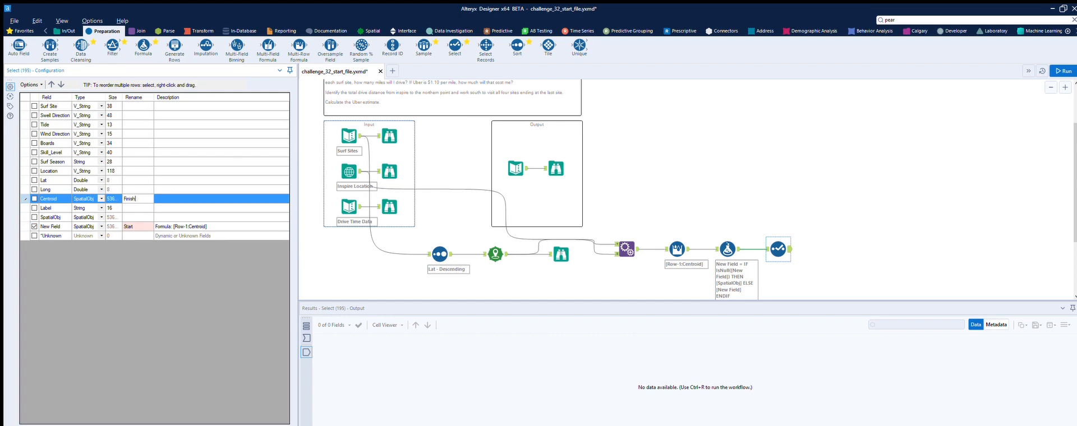
# Include the Centroid field in the Select tool's output and run the workflow
pyautogui.click(885, 197)
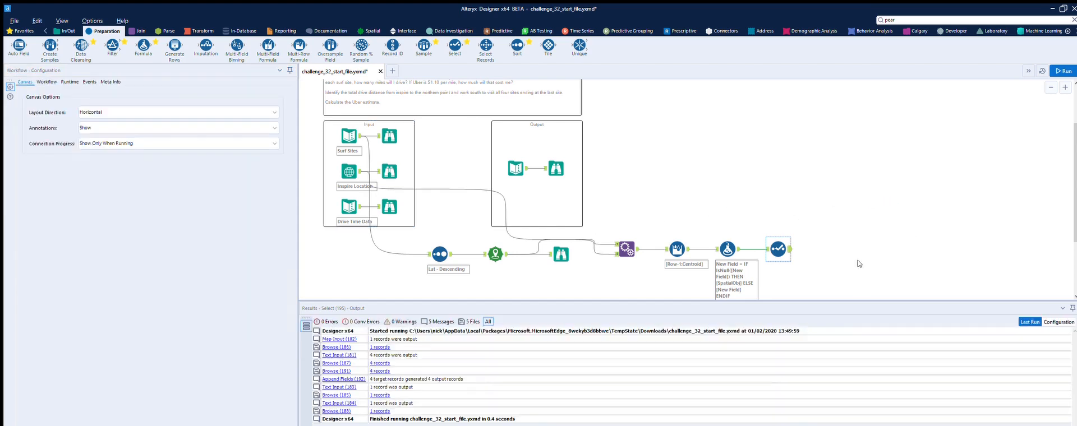
pyautogui.click(780, 234)
pyautogui.click(34, 199)
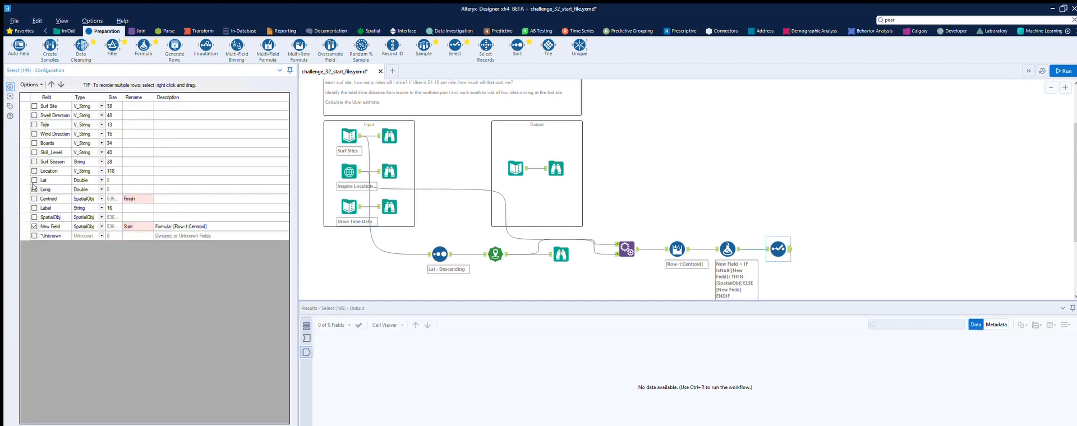
pyautogui.click(1064, 71)
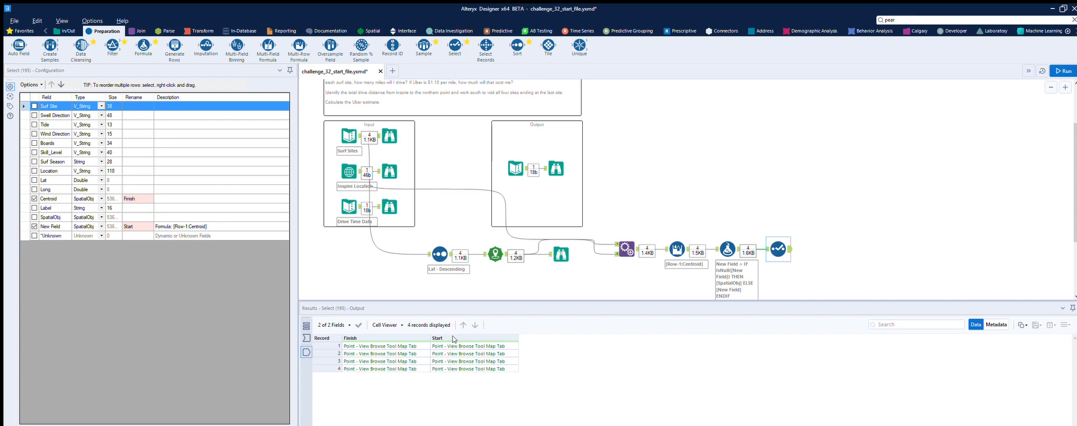
# Add a Distance tool after the Select tool and turn off its cardinal direction output
pyautogui.click(66, 31)
pyautogui.click(373, 30)
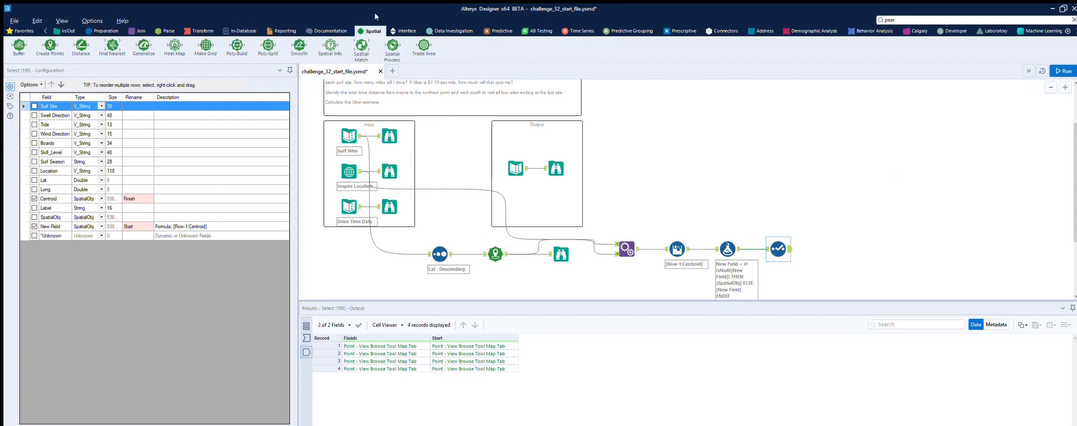
pyautogui.moveTo(82, 40); pyautogui.dragTo(837, 246)
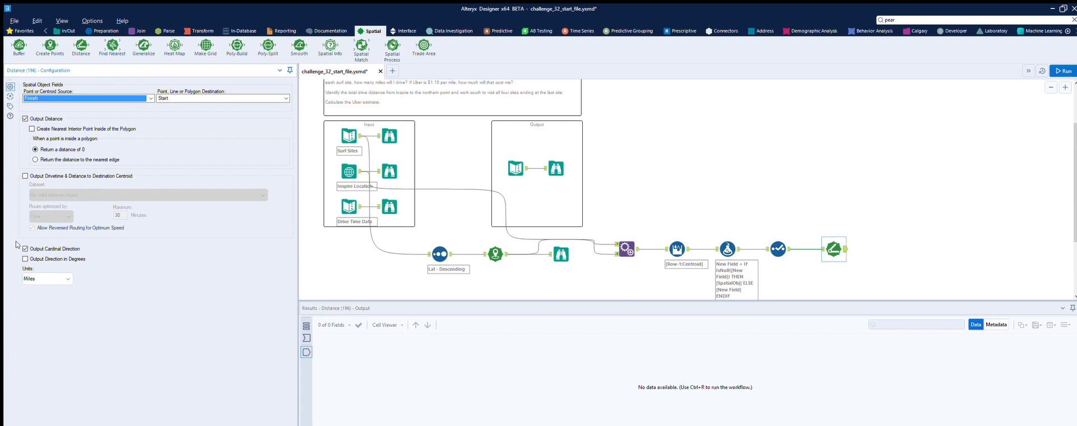
pyautogui.click(20, 245)
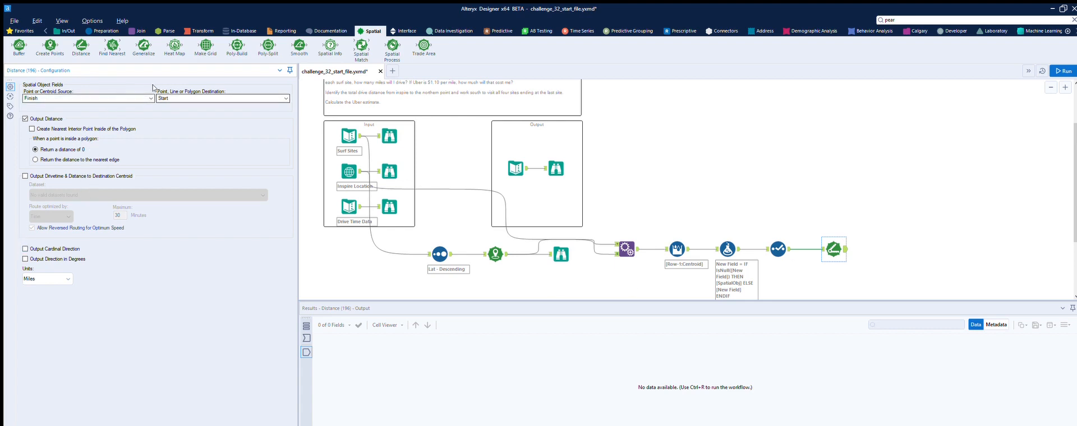
# Set the Distance tool's point source to Start and its destination to Finish, then run the workflow
pyautogui.click(124, 98)
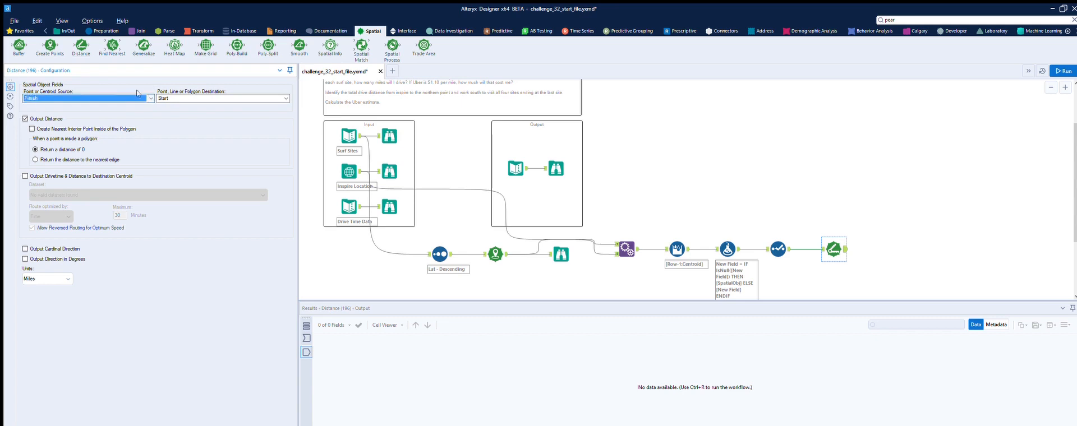
pyautogui.click(140, 98)
pyautogui.click(100, 111)
pyautogui.click(184, 98)
pyautogui.click(172, 106)
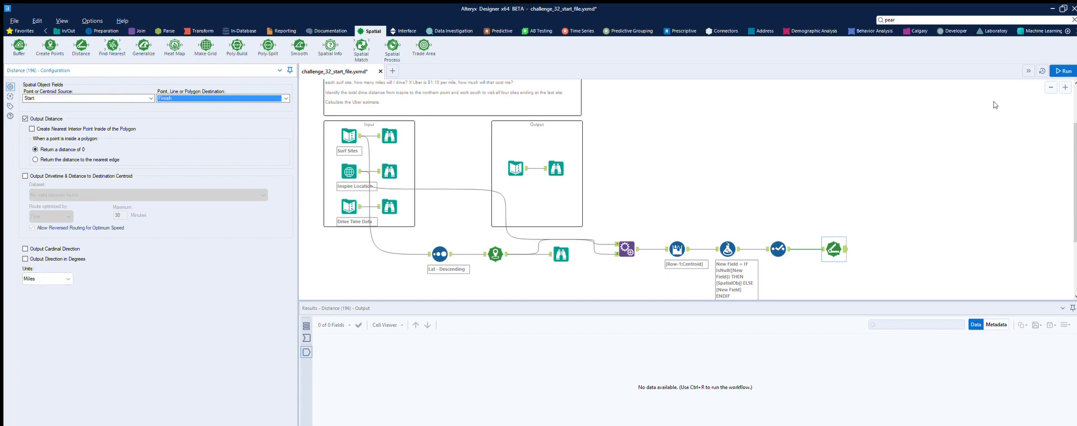
pyautogui.click(1062, 71)
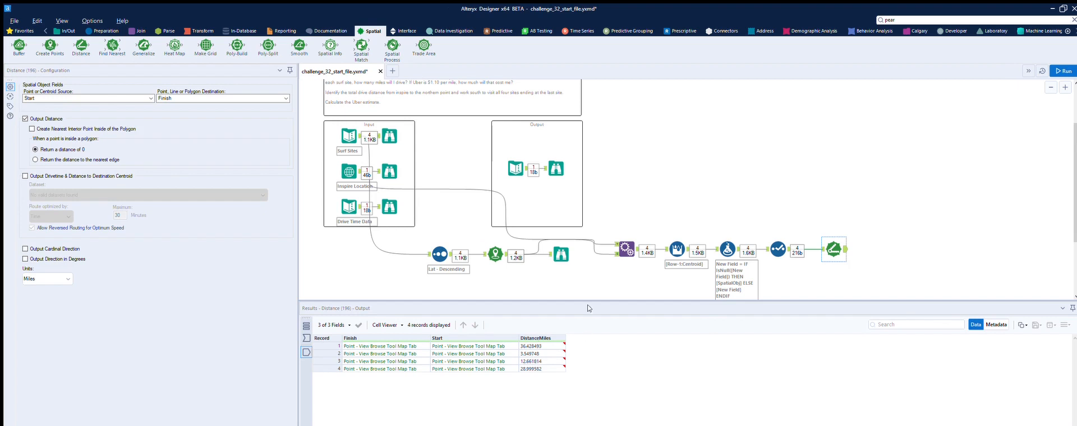
# Add a Summarize tool after the Distance tool, sum DistanceMiles, and run the workflow
pyautogui.click(199, 31)
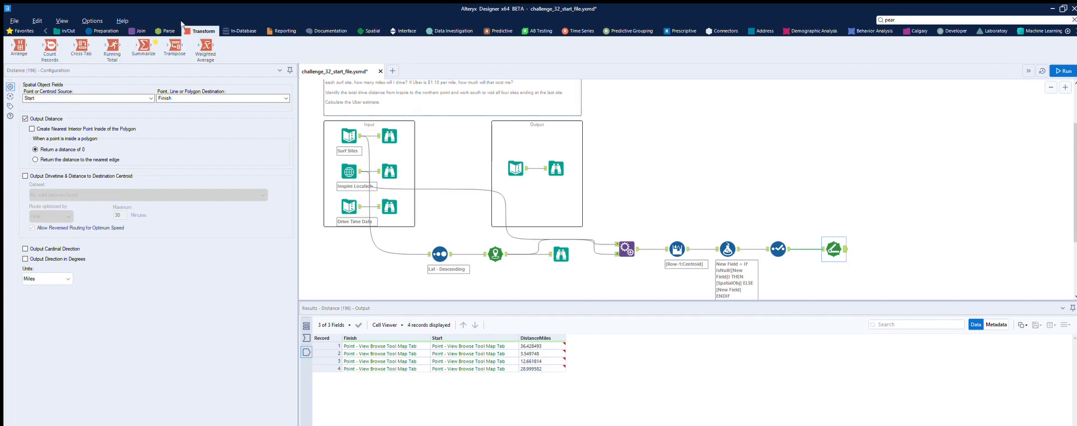
pyautogui.moveTo(144, 47); pyautogui.dragTo(885, 249)
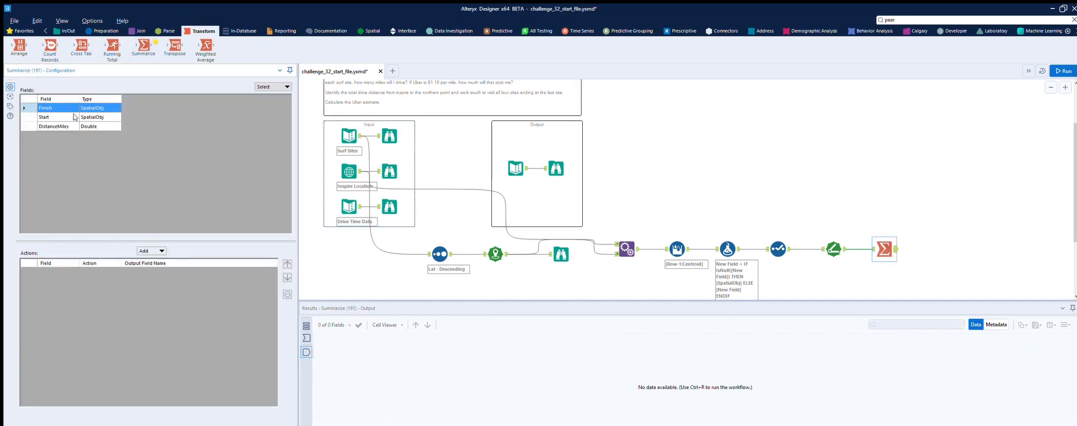
pyautogui.click(79, 126)
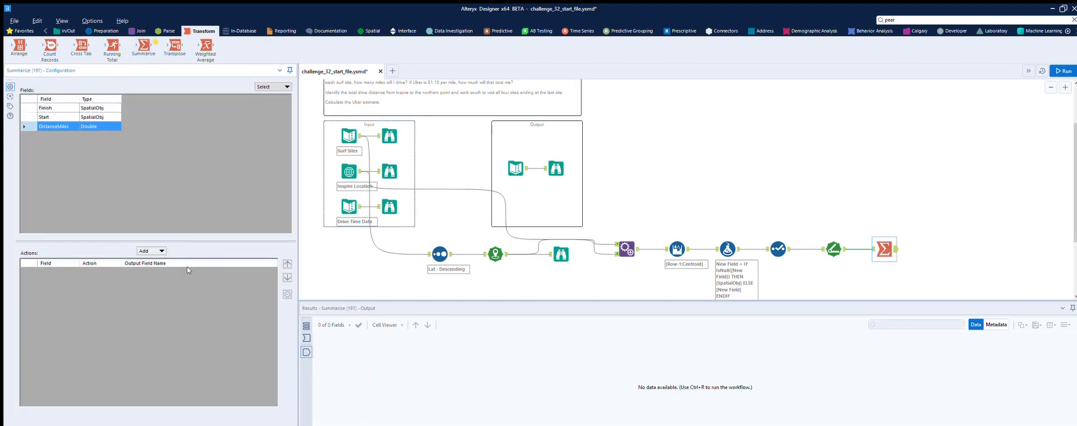
pyautogui.click(160, 252)
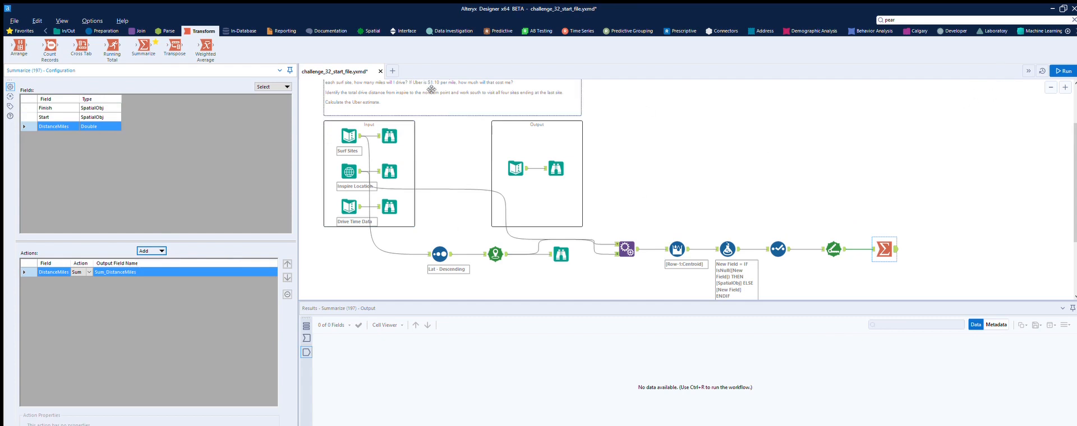
pyautogui.click(1061, 70)
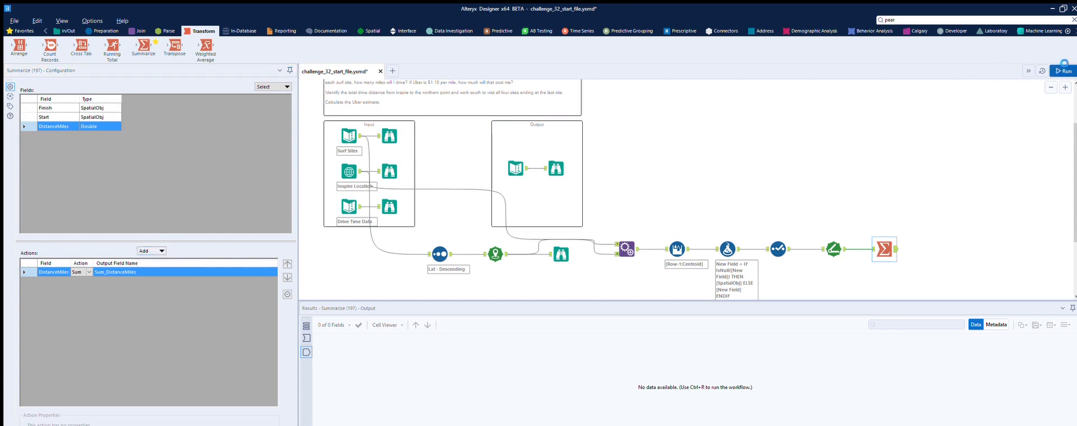
# Compare the Summarize result with the expected values in the Output container's Text Input
pyautogui.click(897, 238)
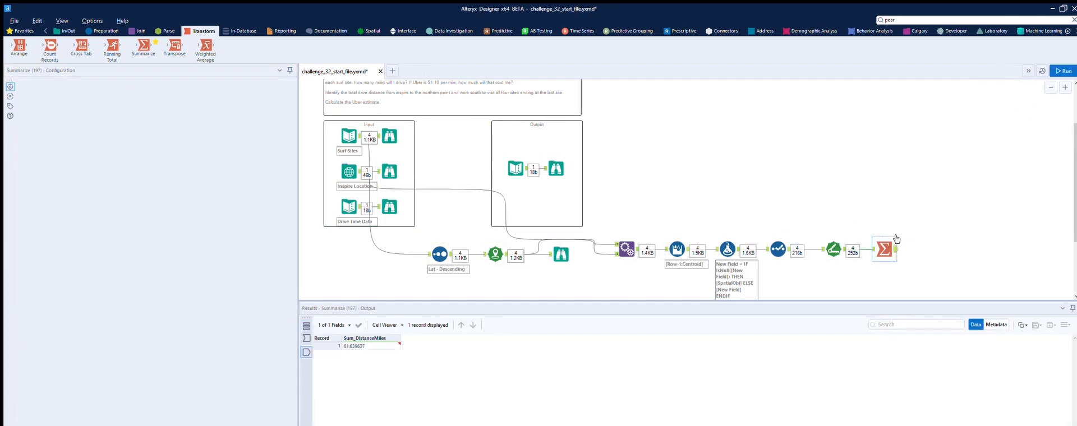
pyautogui.click(895, 241)
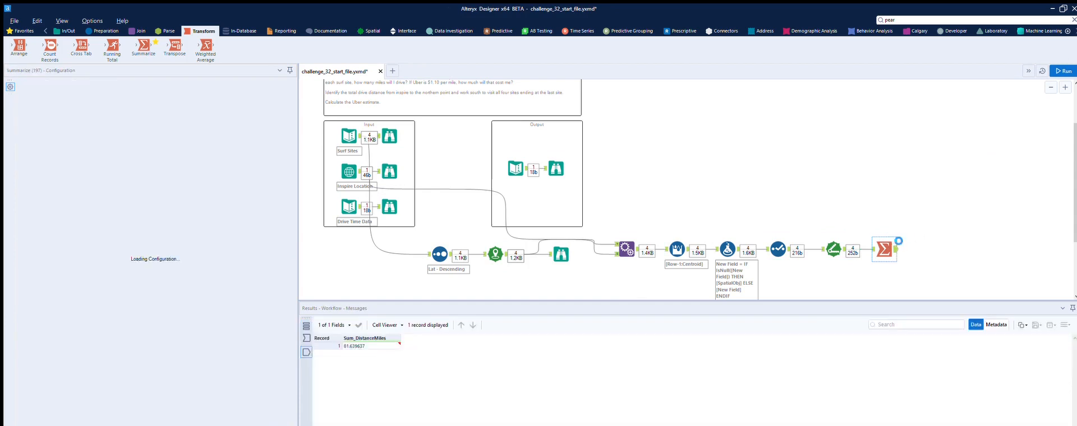
pyautogui.click(515, 164)
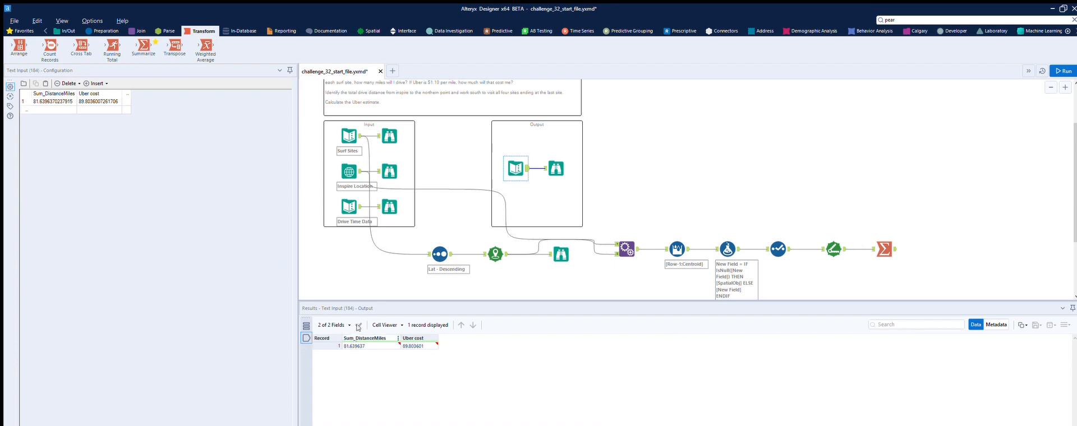
pyautogui.click(893, 251)
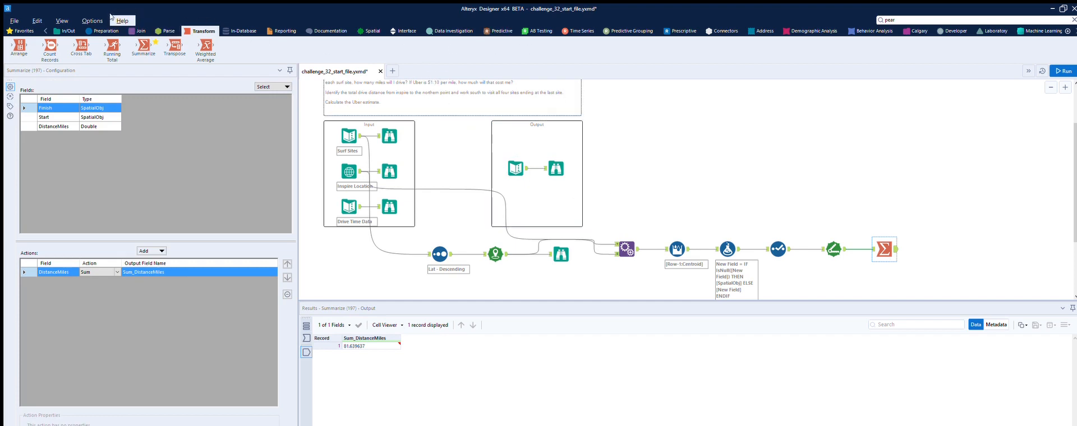
# Add a Formula tool after the Summarize tool with a new output column named Uber Cost
pyautogui.click(105, 31)
pyautogui.moveTo(143, 46); pyautogui.dragTo(948, 249)
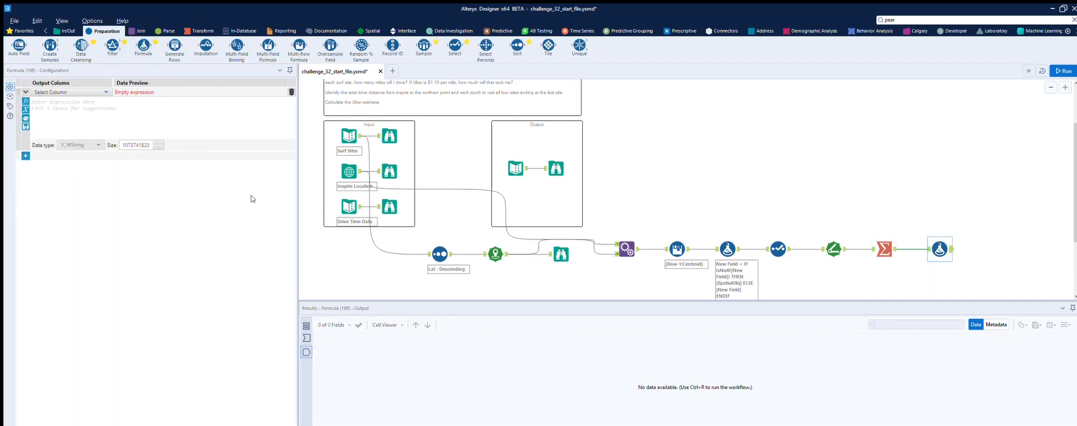
pyautogui.click(71, 92)
pyautogui.click(560, 163)
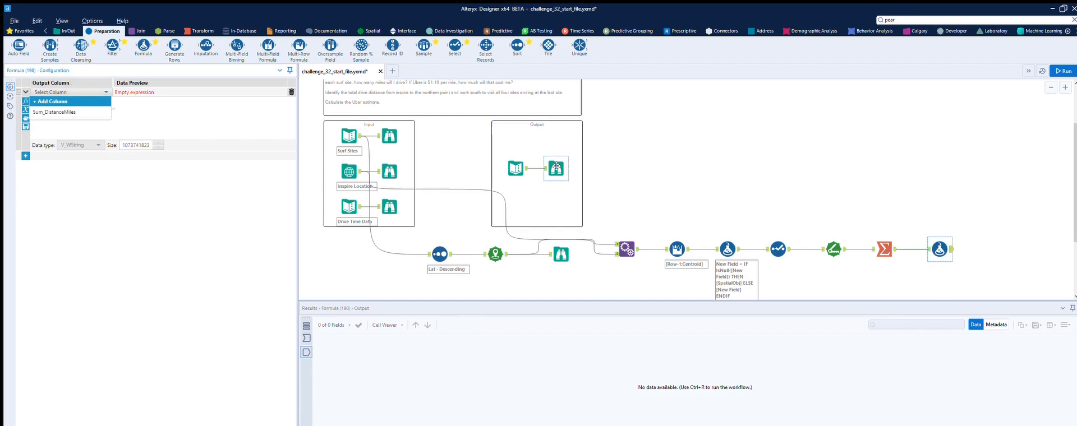
pyautogui.click(939, 249)
pyautogui.click(67, 92)
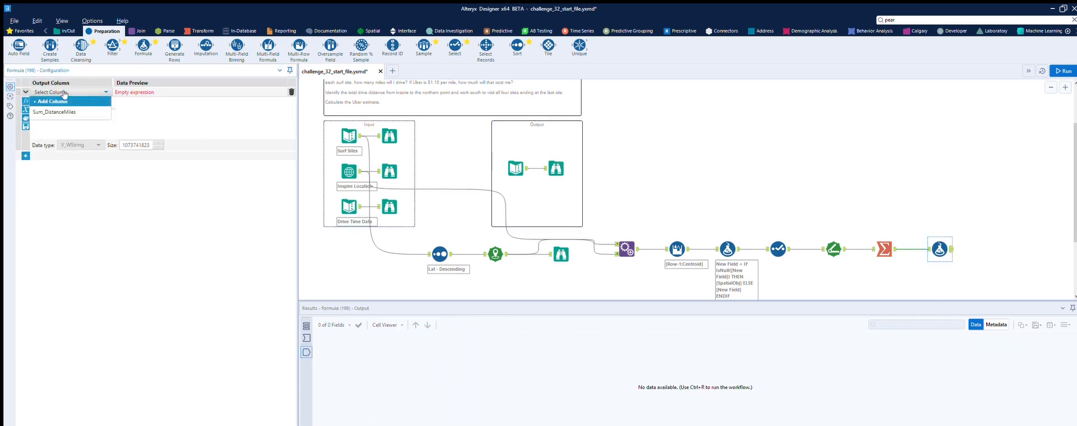
pyautogui.click(78, 101)
pyautogui.write('Uber Cost')
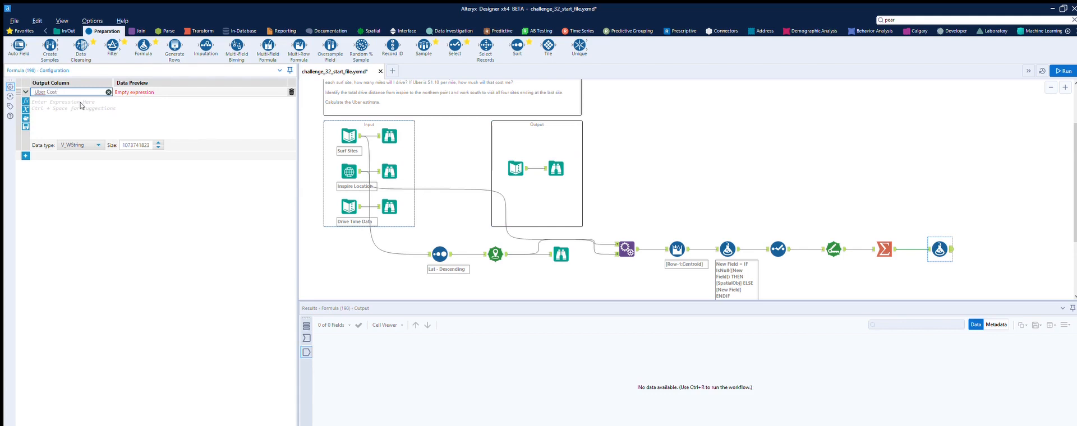
# Set the Uber Cost expression to [Sum_DistanceMiles]*1.1 and run the workflow
pyautogui.click(80, 104)
pyautogui.write('[')
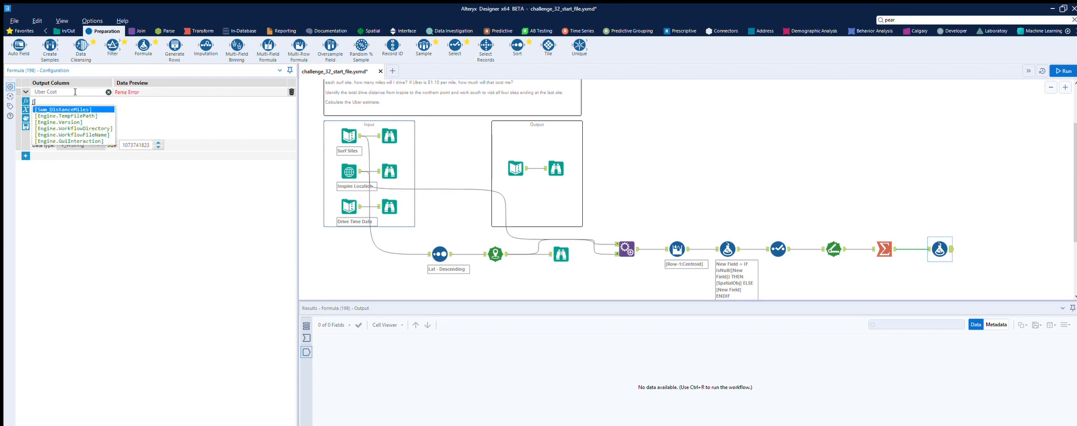
pyautogui.press('Return')
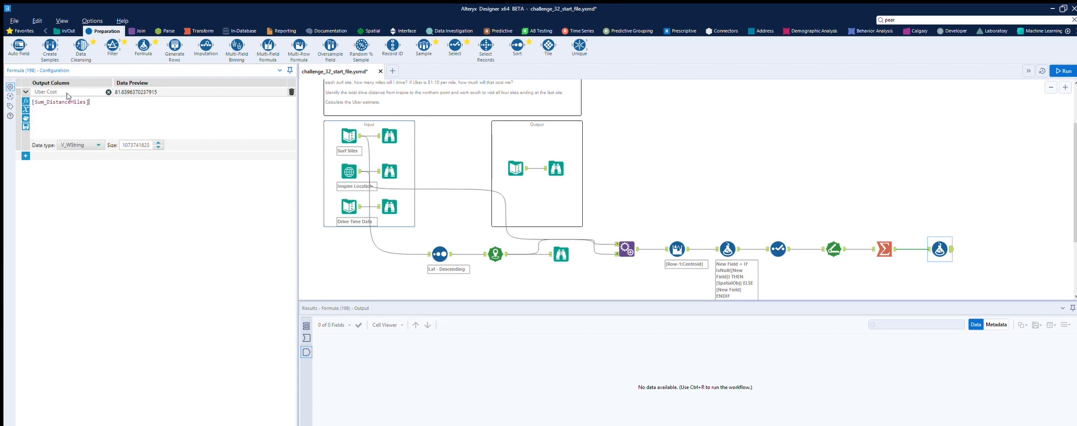
pyautogui.write('*1.1')
pyautogui.click(1063, 71)
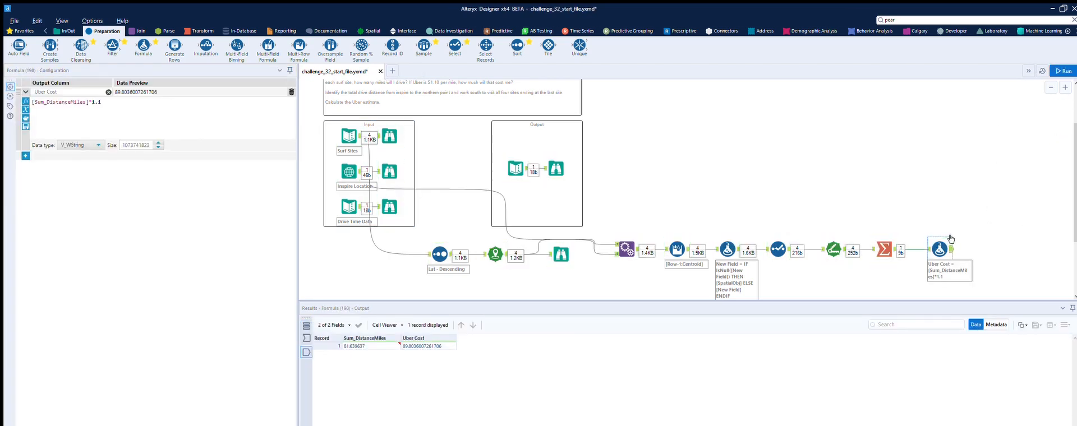
# Compare the Uber Cost formula result with the expected result in the Output container's Browse tool
pyautogui.click(559, 158)
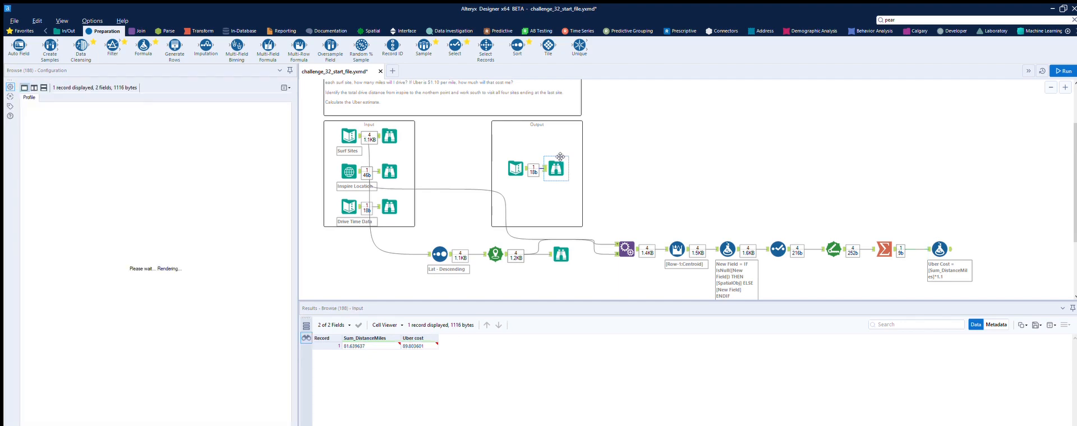
pyautogui.click(939, 236)
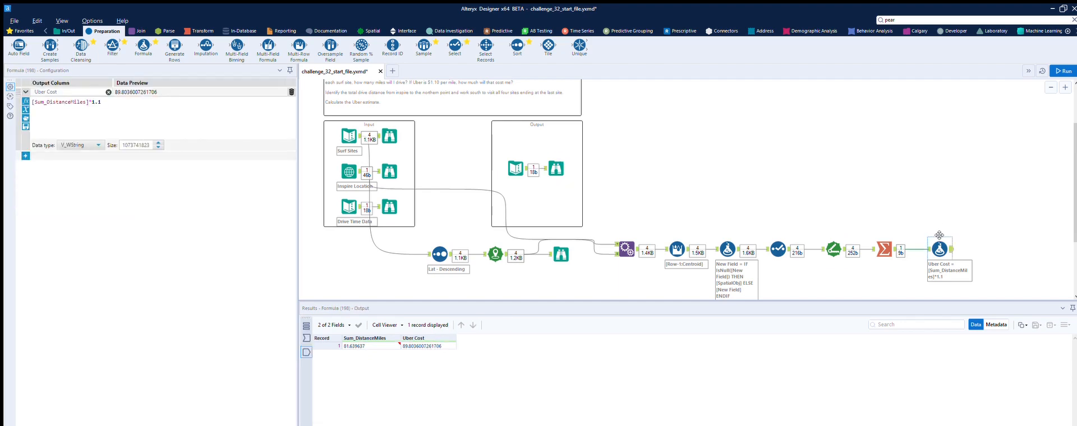
pyautogui.click(561, 161)
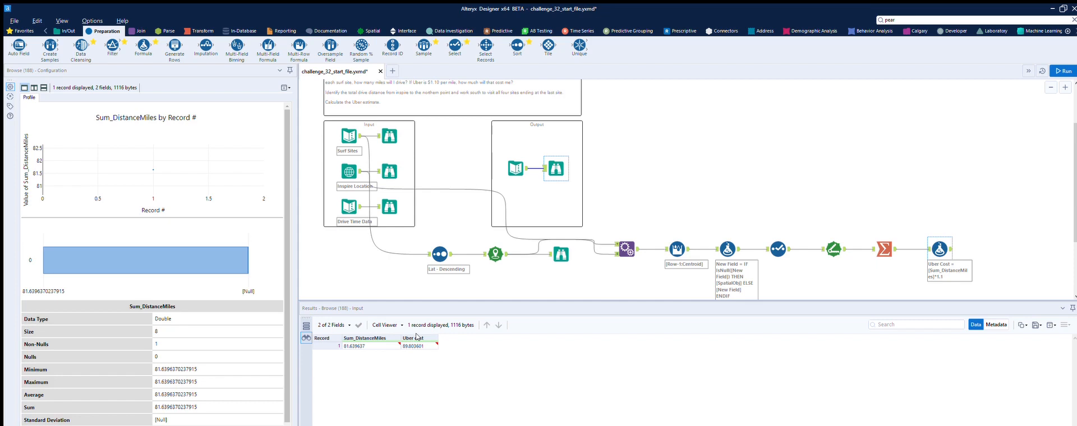
# Change the data type of the Uber Cost column to FixedDecimal
pyautogui.click(943, 246)
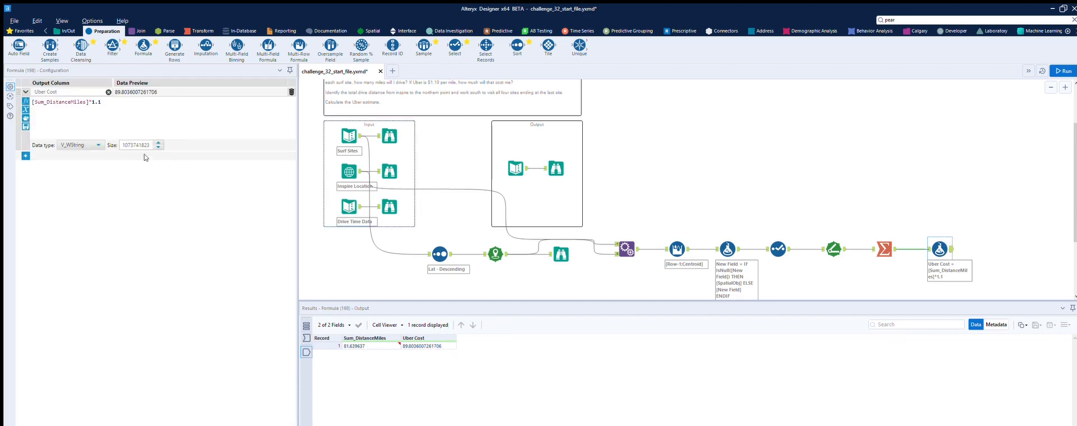
pyautogui.click(91, 148)
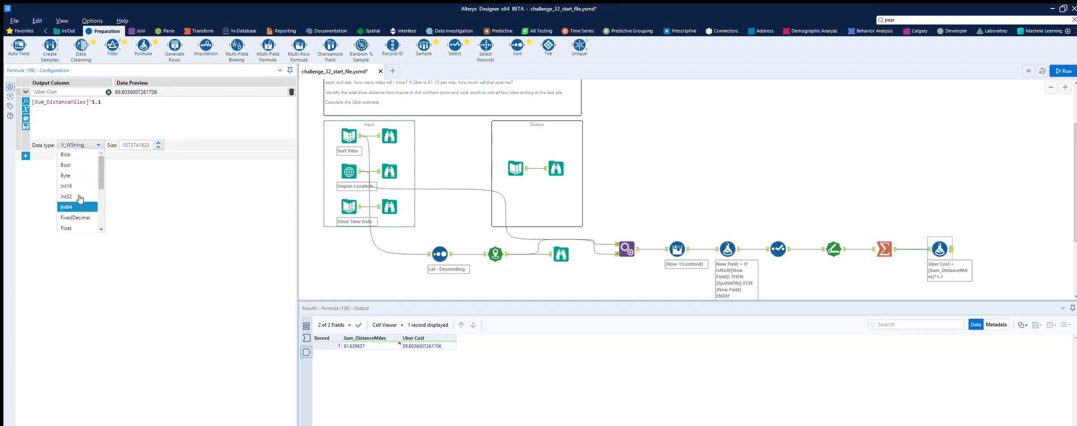
pyautogui.click(73, 207)
pyautogui.click(95, 145)
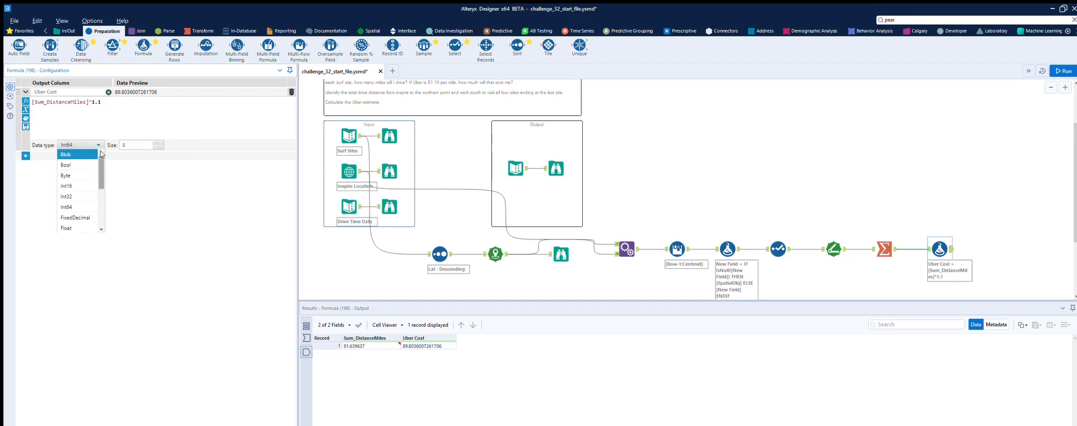
pyautogui.click(87, 208)
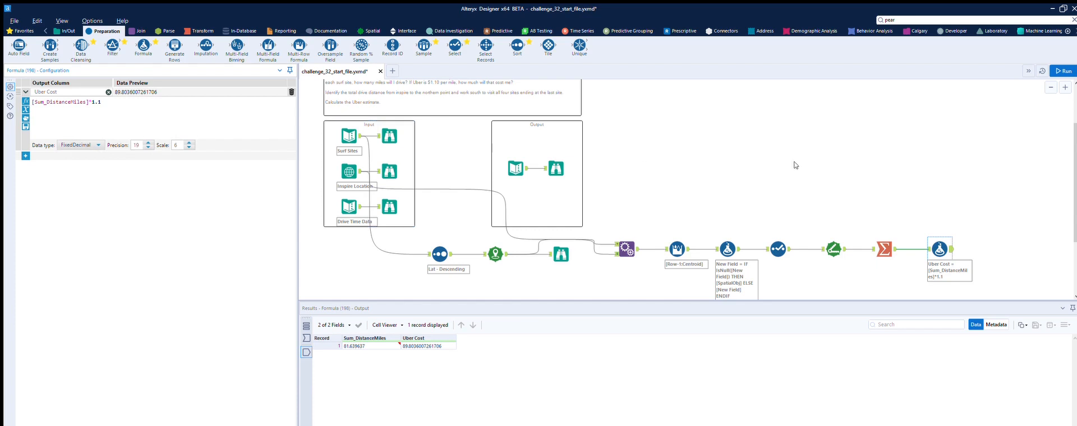
# Add a Browse tool after the Uber Cost Formula tool and run the workflow with the updated data type
pyautogui.click(1064, 70)
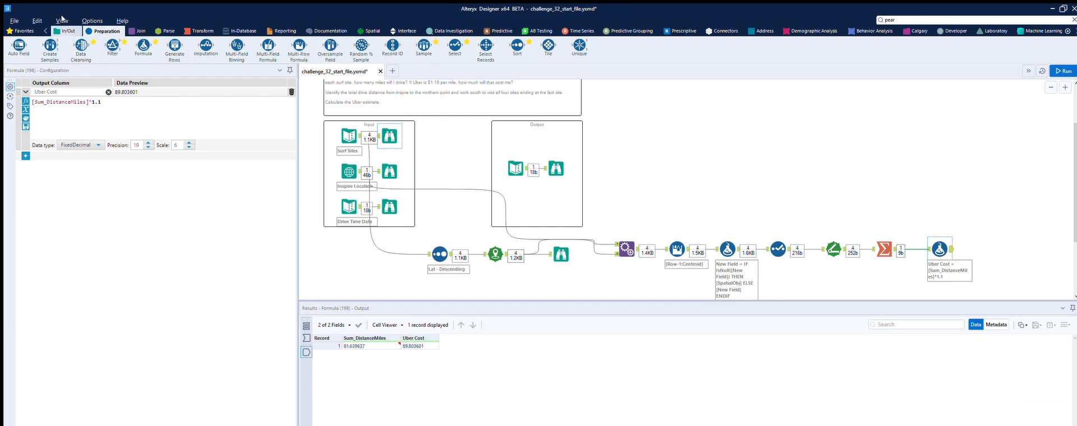
pyautogui.click(66, 31)
pyautogui.moveTo(19, 45); pyautogui.dragTo(1003, 248)
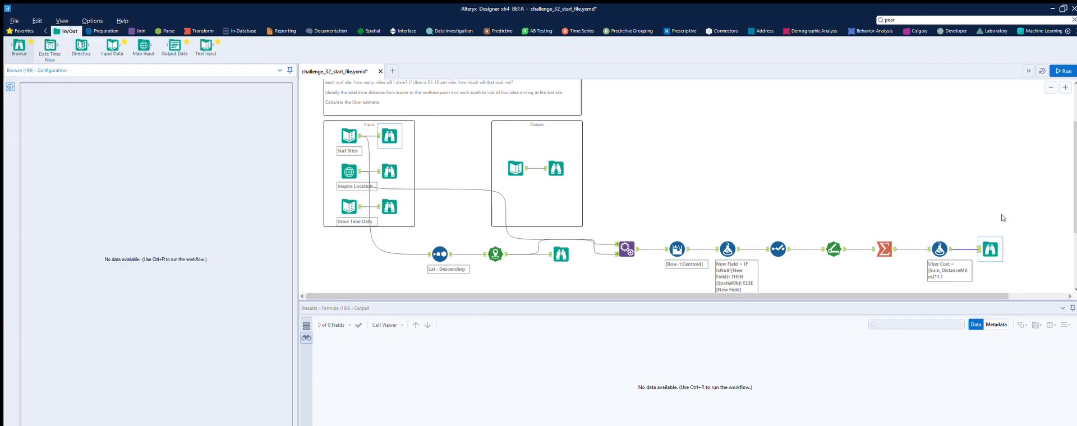
pyautogui.click(1067, 69)
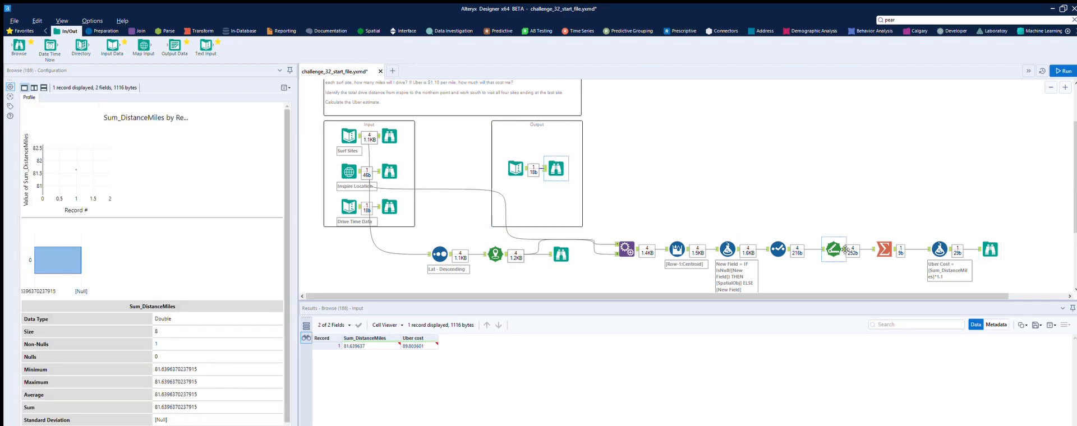
# Compare the new Browse tool's distance and Uber cost values with the expected result in the Output container's Browse tool
pyautogui.click(991, 246)
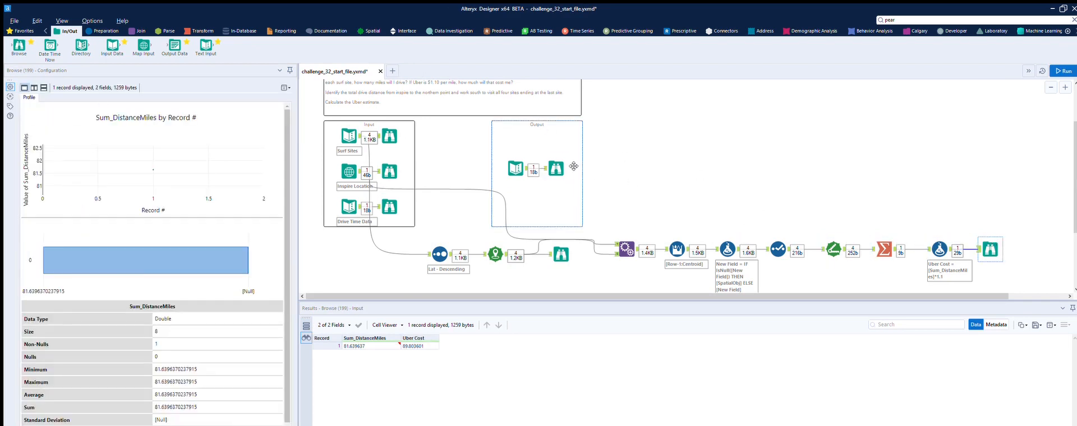
pyautogui.click(563, 168)
pyautogui.click(989, 247)
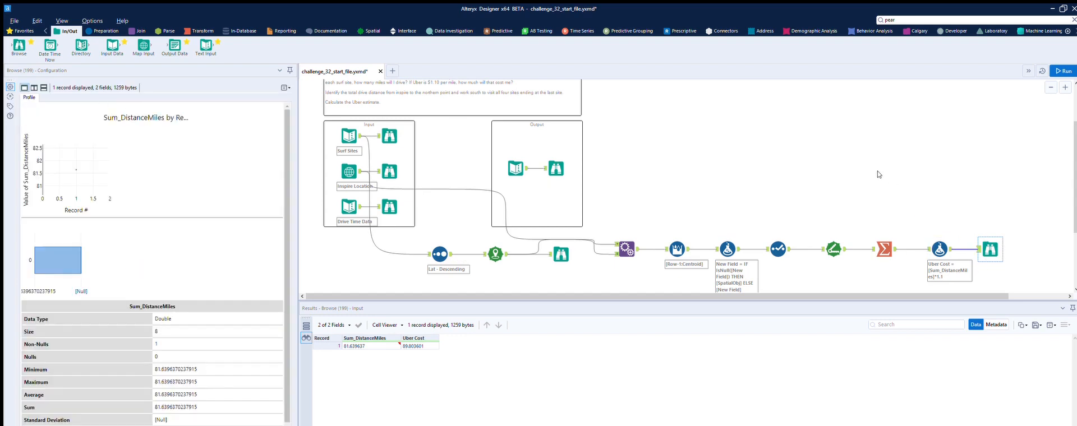
pyautogui.click(556, 168)
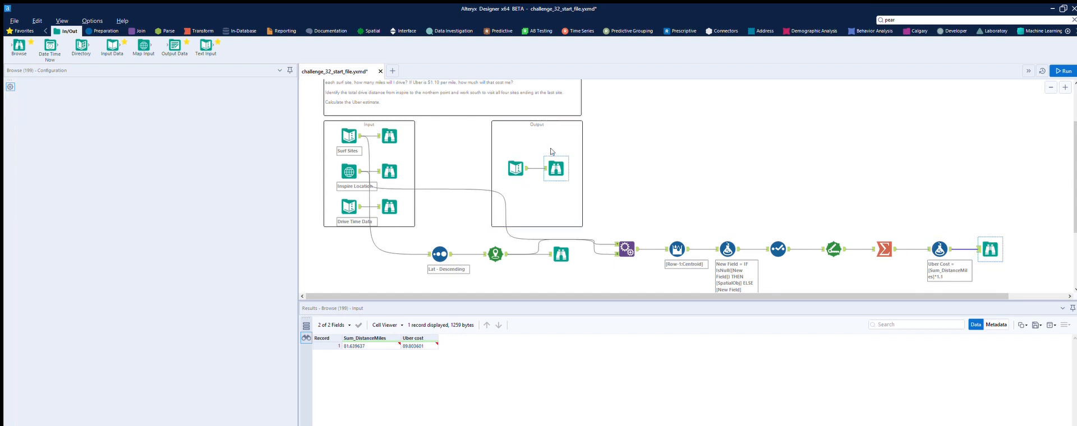
pyautogui.click(993, 236)
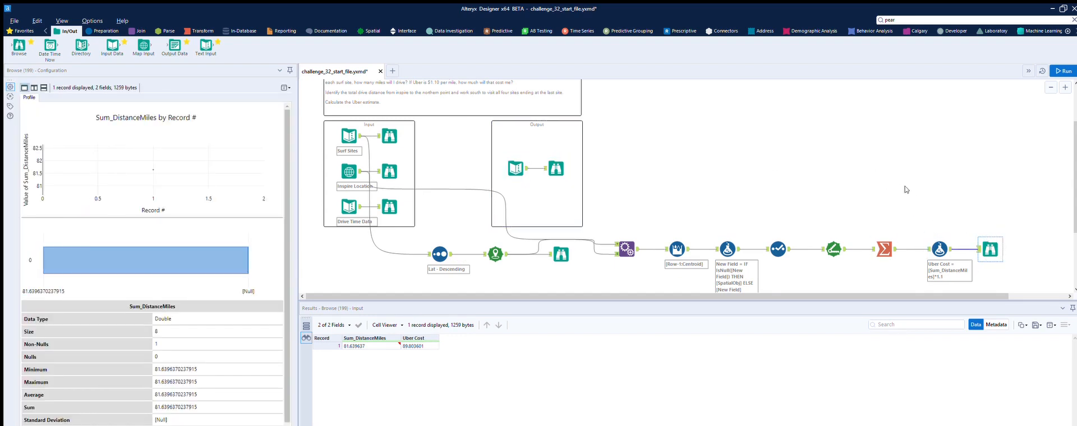